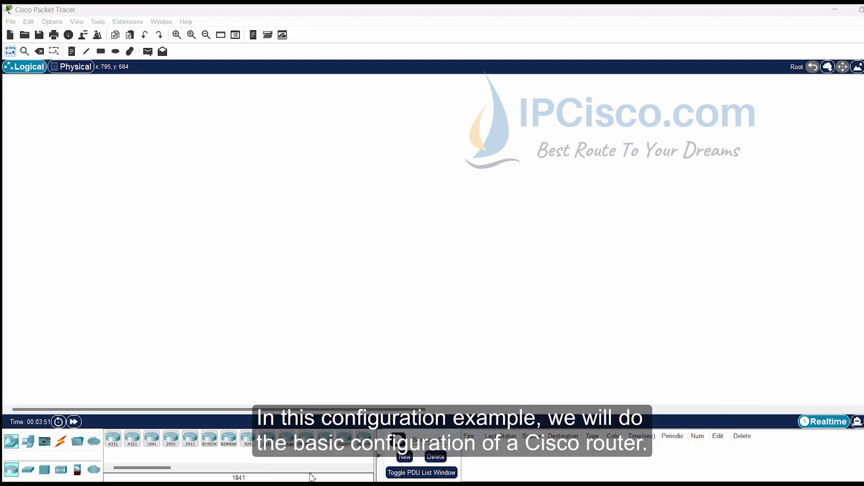
# Step: Place a Router-PT on the workspace as Router0 and open its device window
pyautogui.click(287, 439)
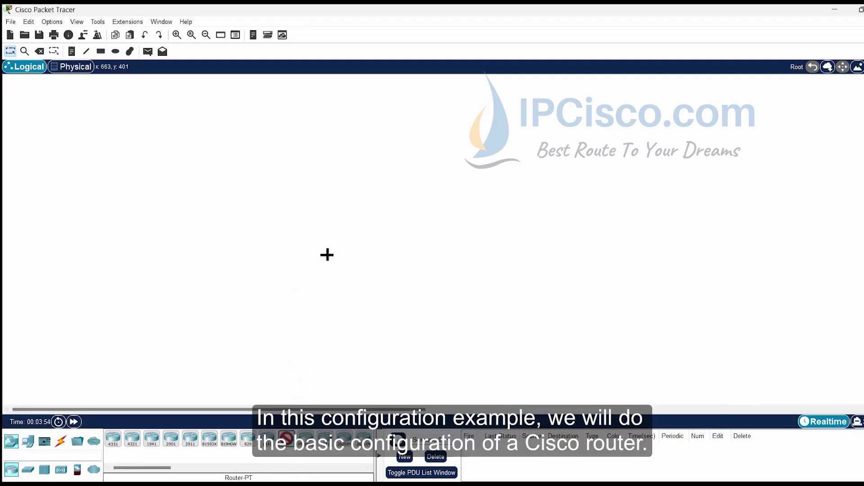
pyautogui.click(381, 241)
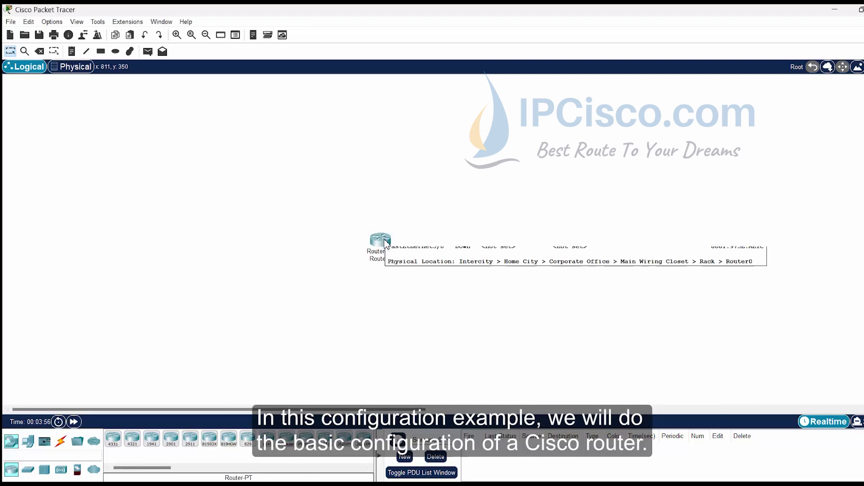
pyautogui.click(385, 242)
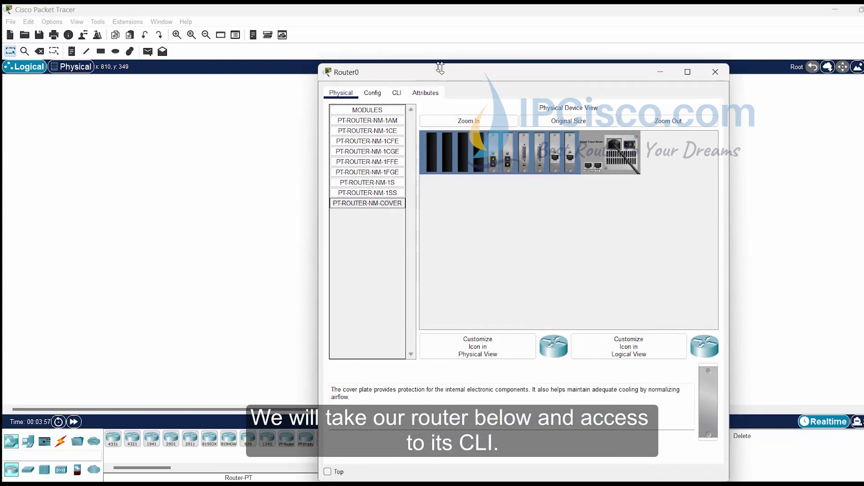
pyautogui.moveTo(448, 70); pyautogui.dragTo(428, 27)
# Step: In Router0's CLI, answer no to the setup dialog, then run enable and configure terminal
pyautogui.click(420, 66)
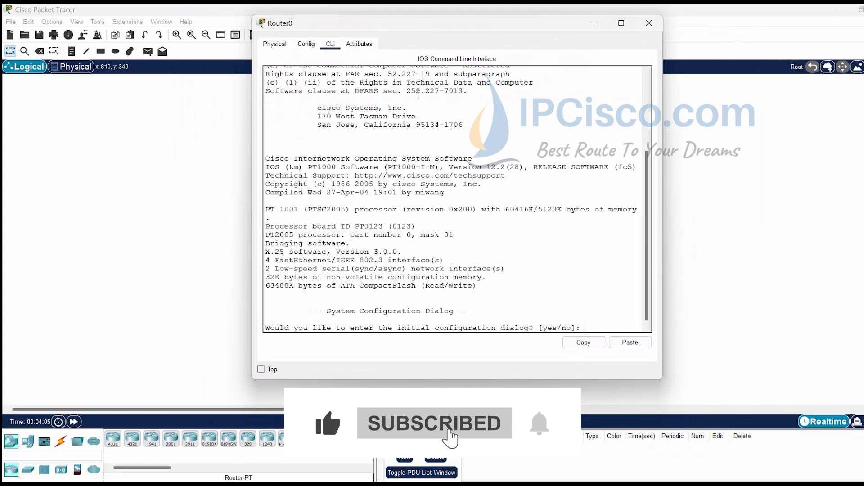
pyautogui.write('no')
pyautogui.press('Return')
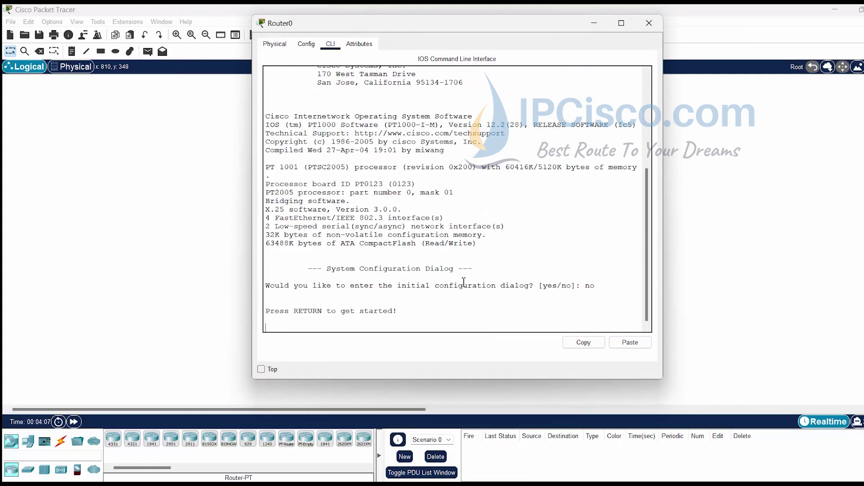
pyautogui.press('Return')
pyautogui.press('Return')
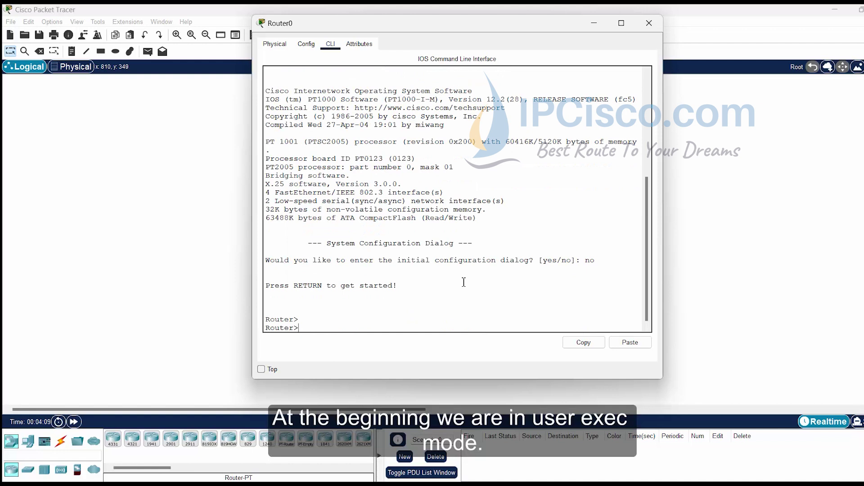
pyautogui.write('e')
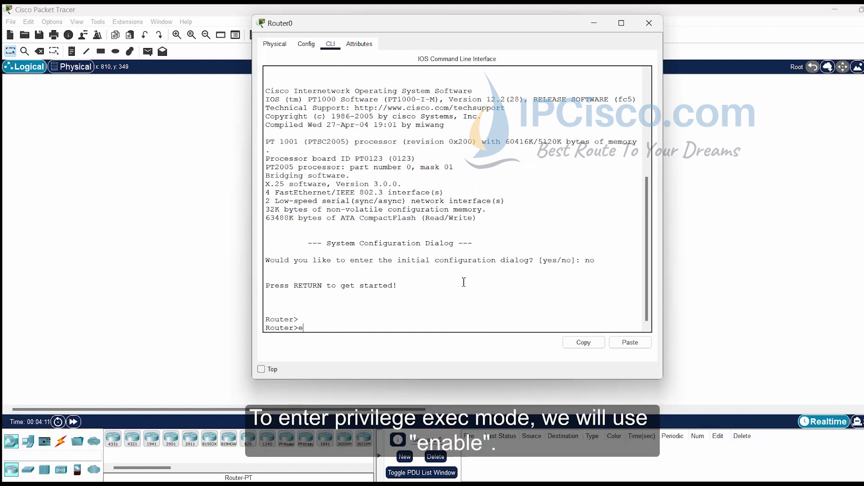
pyautogui.write('nable')
pyautogui.press('Return')
pyautogui.press('Return')
pyautogui.press('Return')
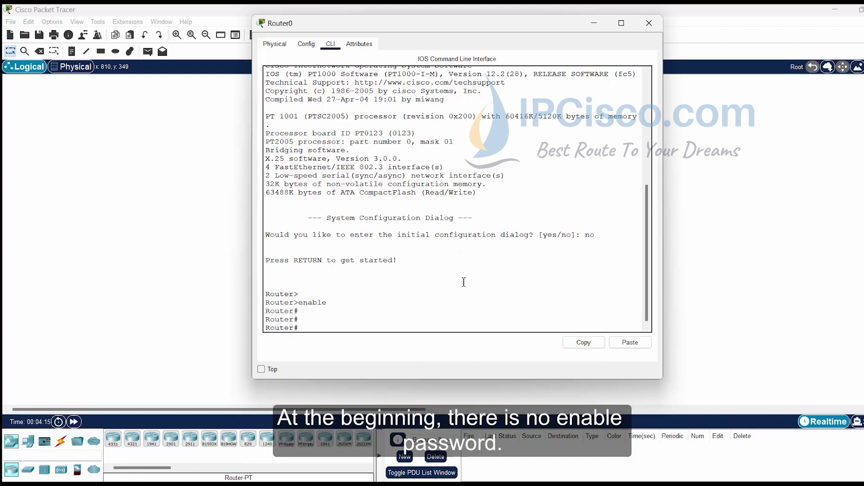
pyautogui.write('configur')
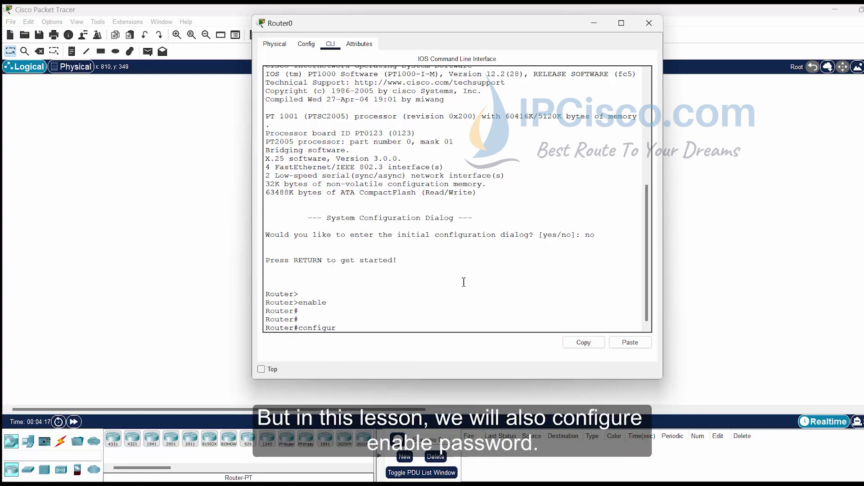
pyautogui.write('e terminal')
pyautogui.press('Return')
pyautogui.press('Return')
pyautogui.press('Return')
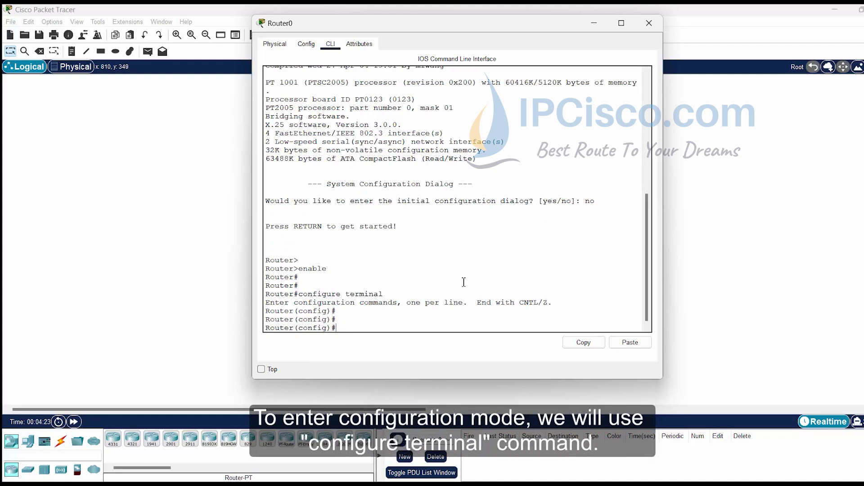
# Step: Set the router's hostname to MyRouter
pyautogui.write('hostname')
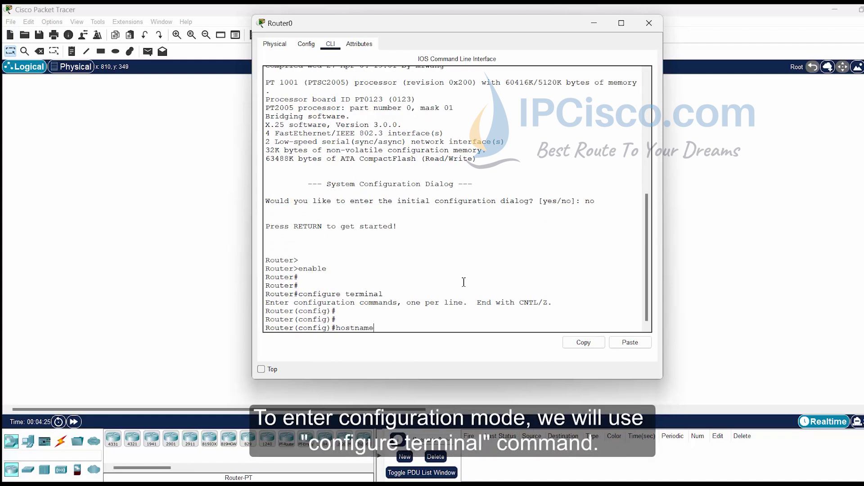
pyautogui.write(' MyRouter')
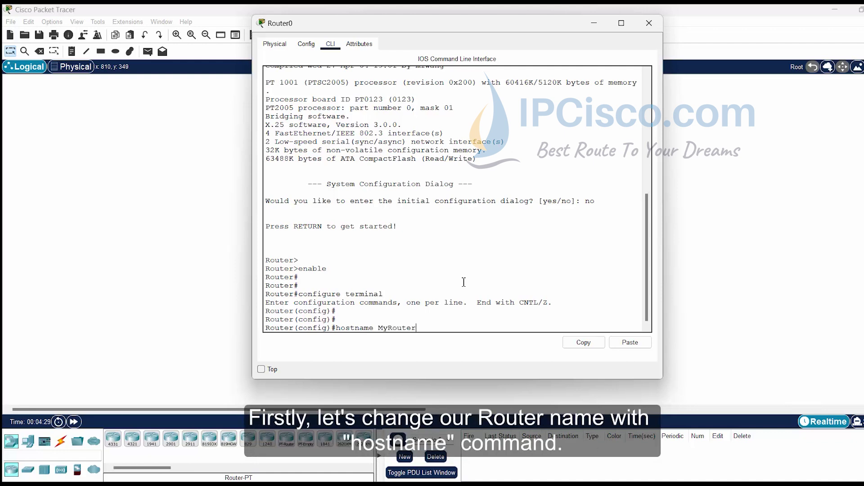
pyautogui.press('Return')
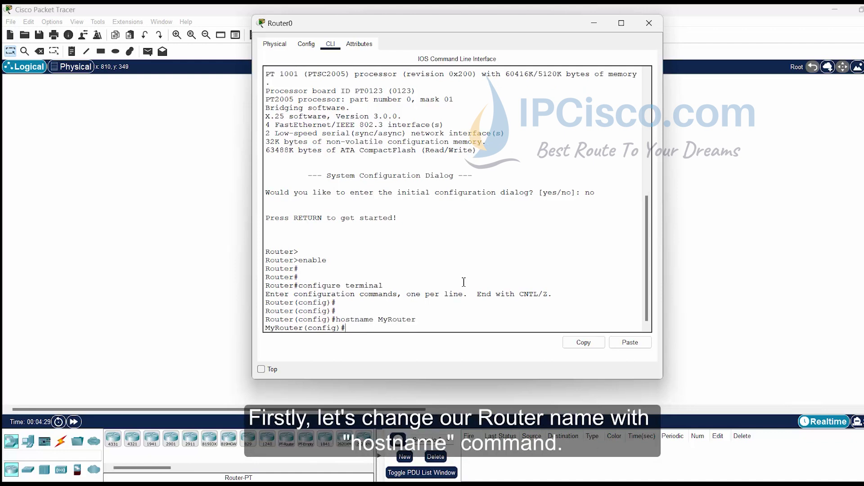
pyautogui.press('Return')
pyautogui.press('Return')
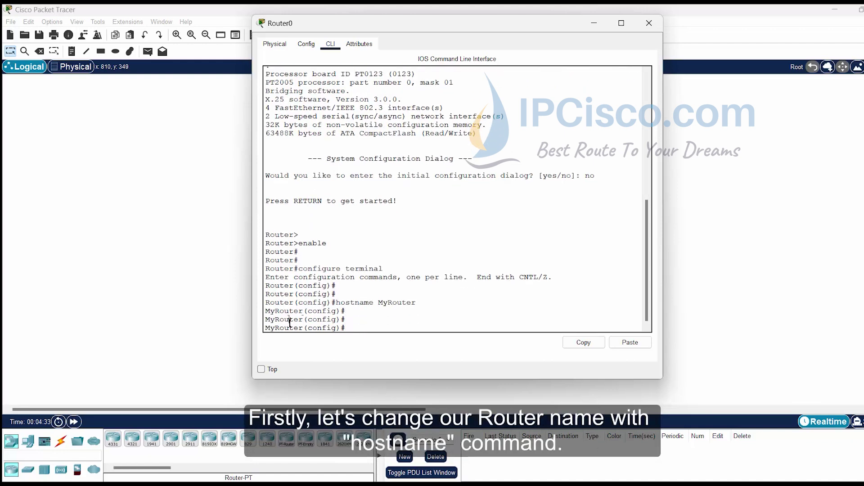
pyautogui.doubleClick(293, 320)
pyautogui.click(387, 329)
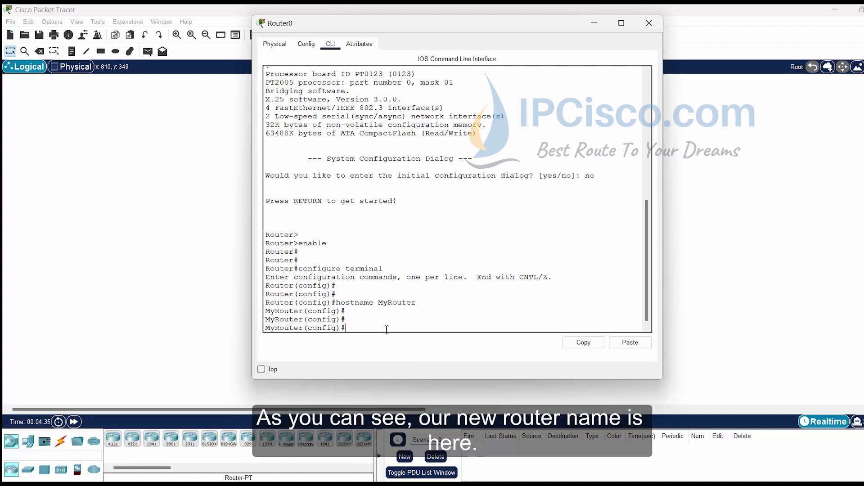
# Step: Set an enable secret password, turn on service password-encryption, and end configuration mode
pyautogui.write('enable secret')
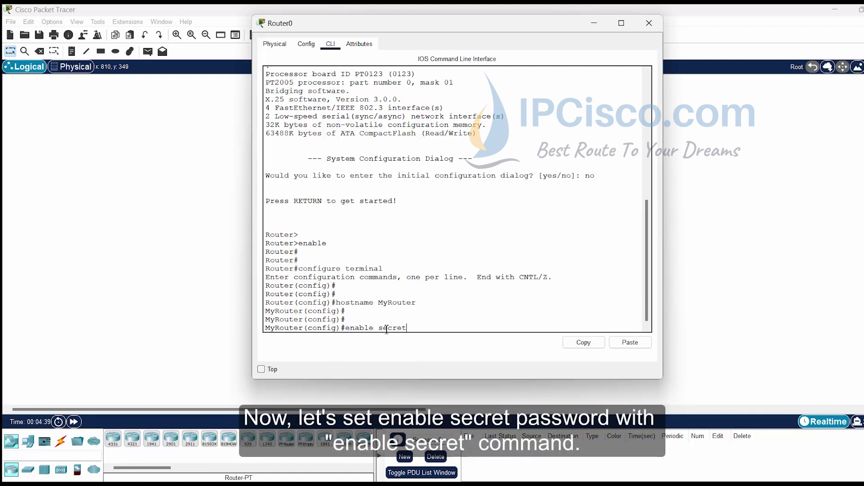
pyautogui.write(' 1234567')
pyautogui.press('Return')
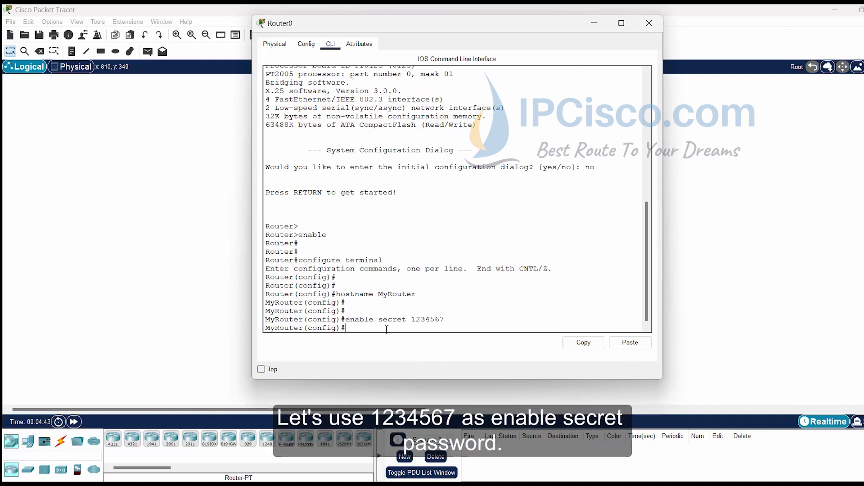
pyautogui.write('service pas')
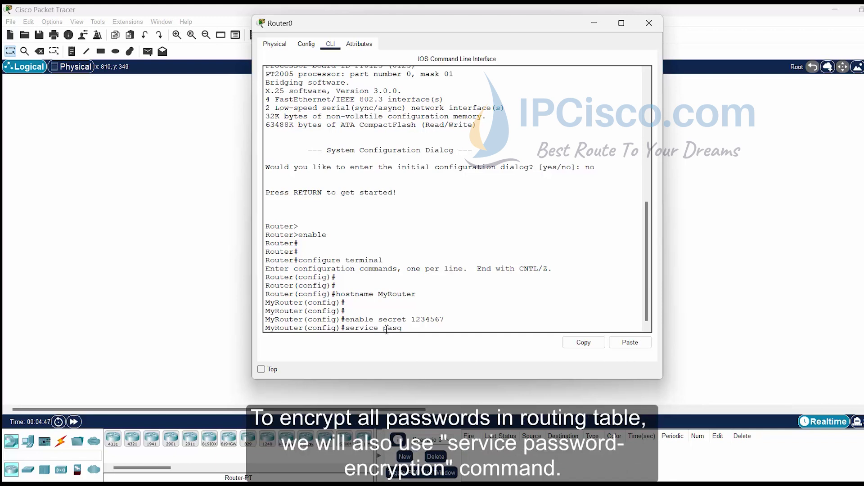
pyautogui.press('Tab')
pyautogui.press('Return')
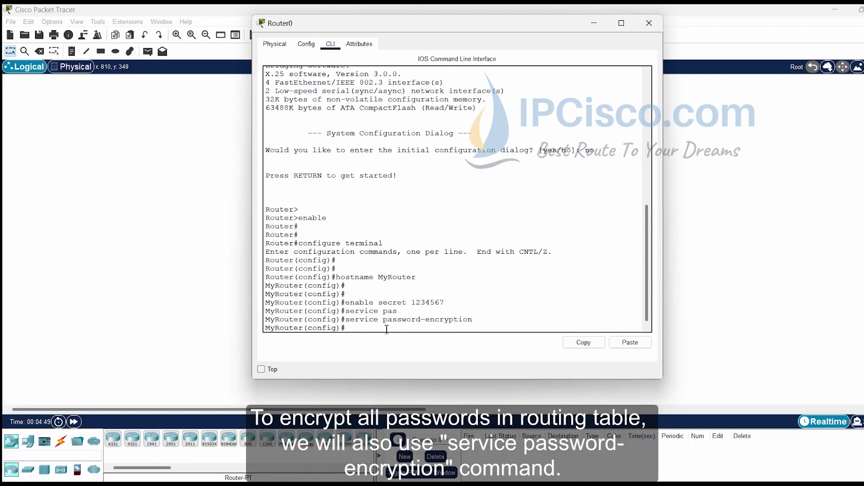
pyautogui.press('Return')
pyautogui.press('Return')
pyautogui.press('Return')
pyautogui.write('e')
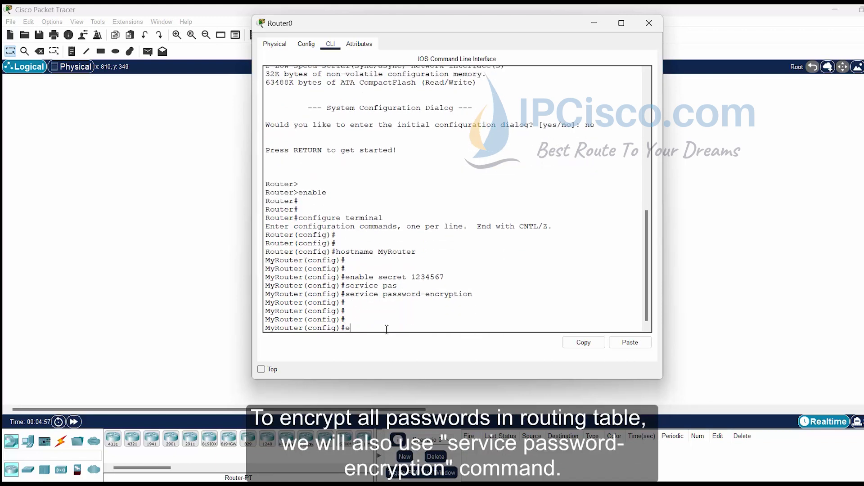
pyautogui.write('nd')
pyautogui.press('Return')
pyautogui.press('Return')
pyautogui.press('Return')
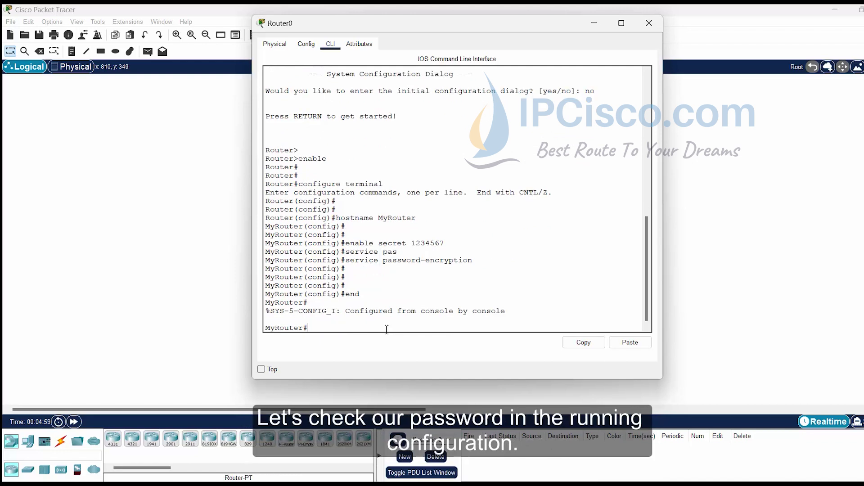
# Step: Run show run and check the enable secret is stored as a type 5 hash
pyautogui.write('show run')
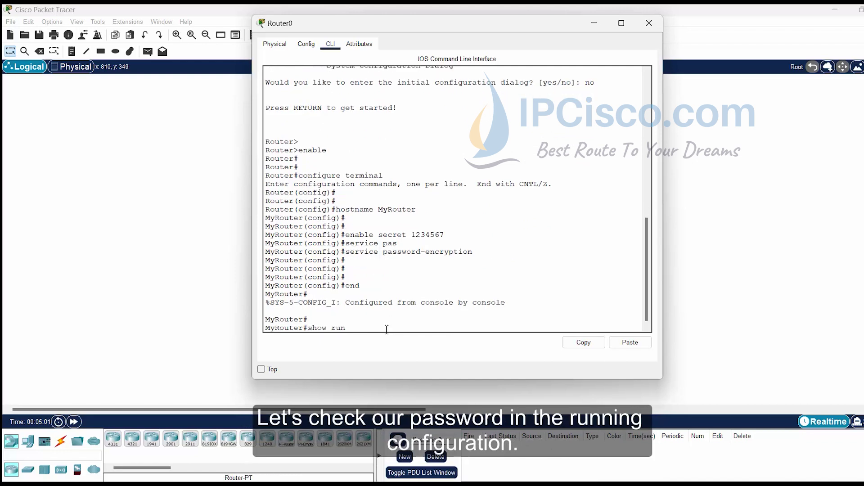
pyautogui.press('Return')
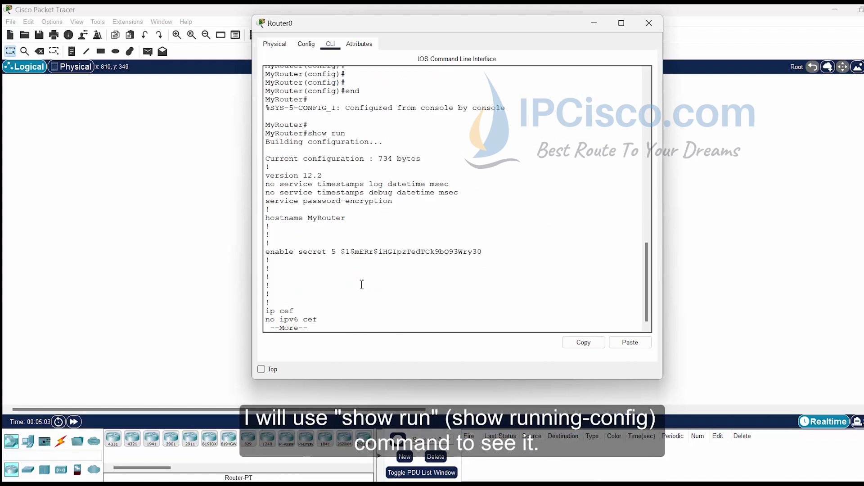
pyautogui.moveTo(270, 252); pyautogui.dragTo(502, 252)
pyautogui.click(470, 253)
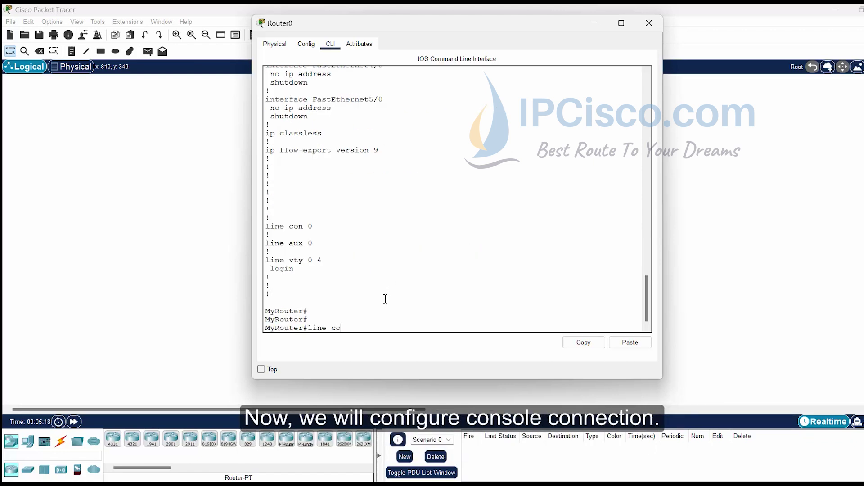
# Step: Enter configure terminal, then line console 0
pyautogui.write('nsole 0')
pyautogui.press('Return')
pyautogui.write('con')
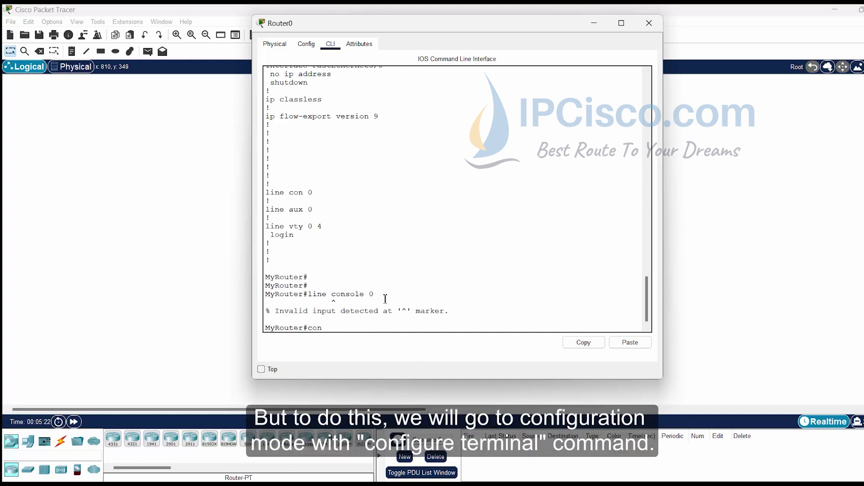
pyautogui.write('f')
pyautogui.press('Tab')
pyautogui.write('termina')
pyautogui.press('Tab')
pyautogui.press('Return')
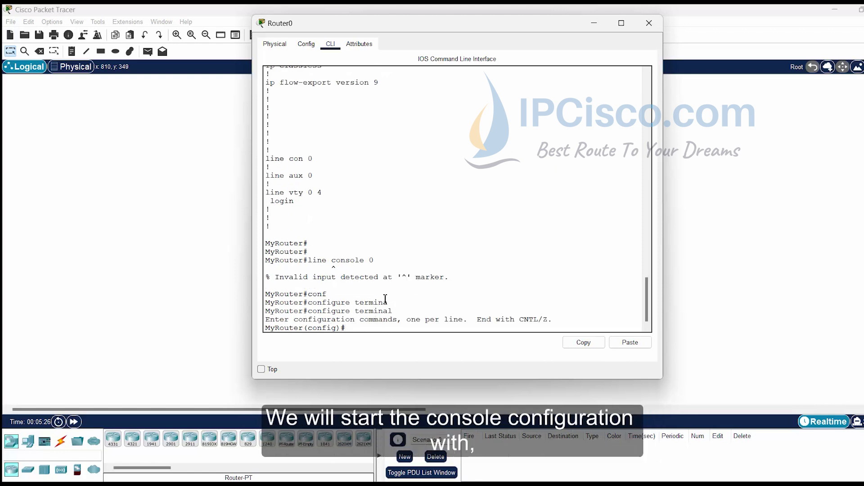
pyautogui.write('line console 0')
pyautogui.press('Return')
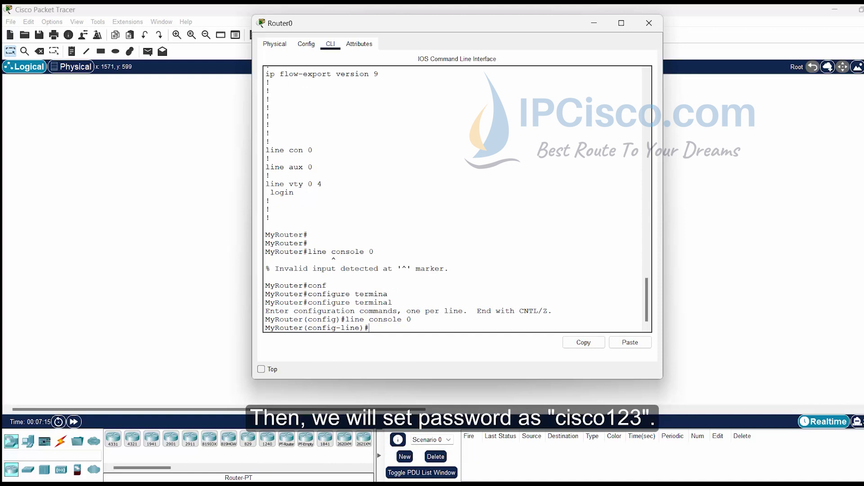
# Step: Give console line 0 a password and require login
pyautogui.write('passw')
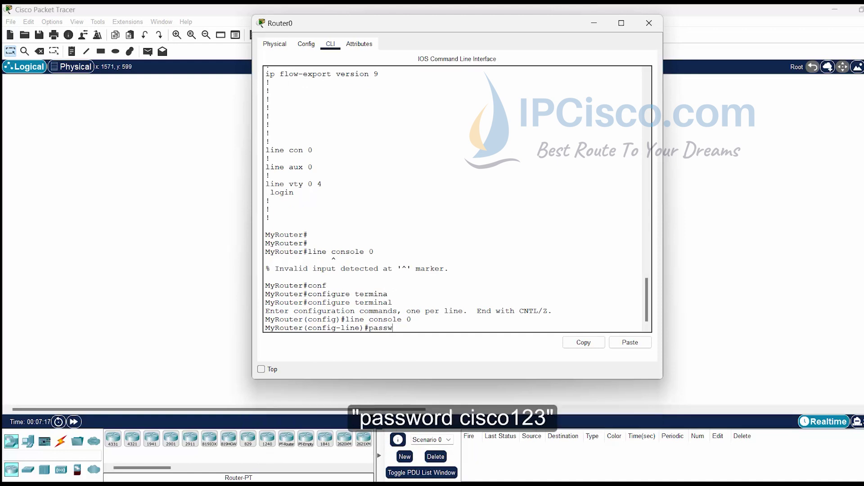
pyautogui.write('or')
pyautogui.press('Tab')
pyautogui.write('cisco')
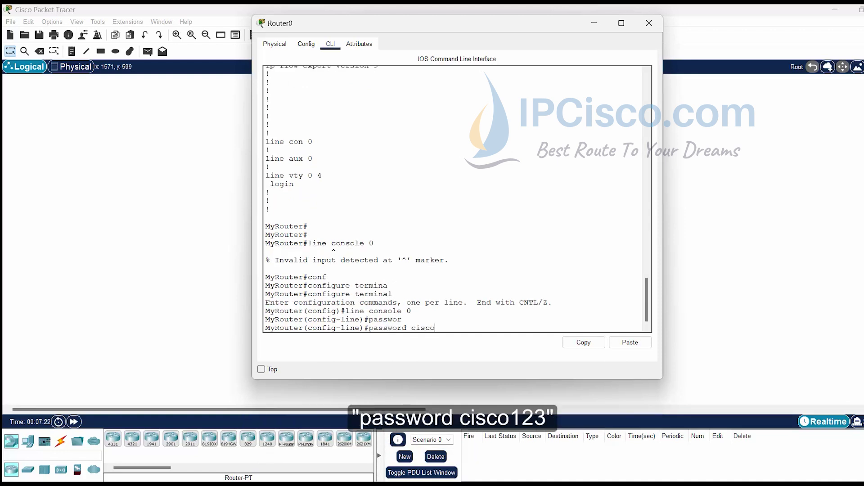
pyautogui.write('123')
pyautogui.press('Return')
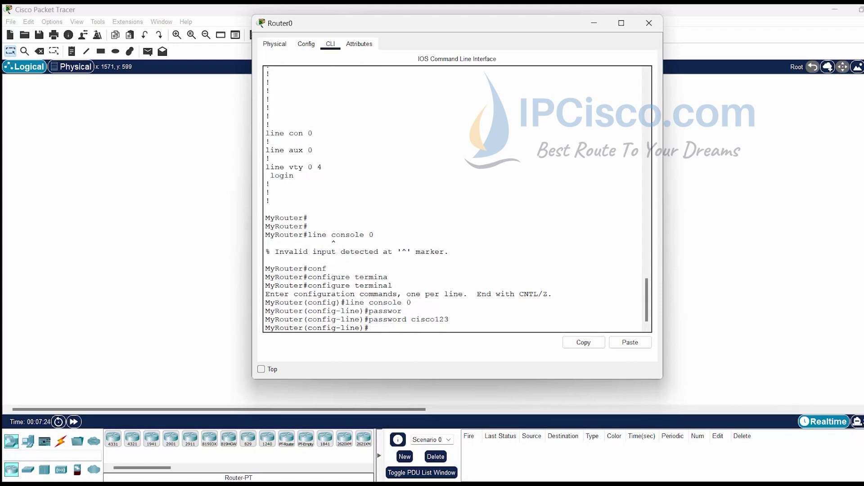
pyautogui.press('Return')
pyautogui.press('Return')
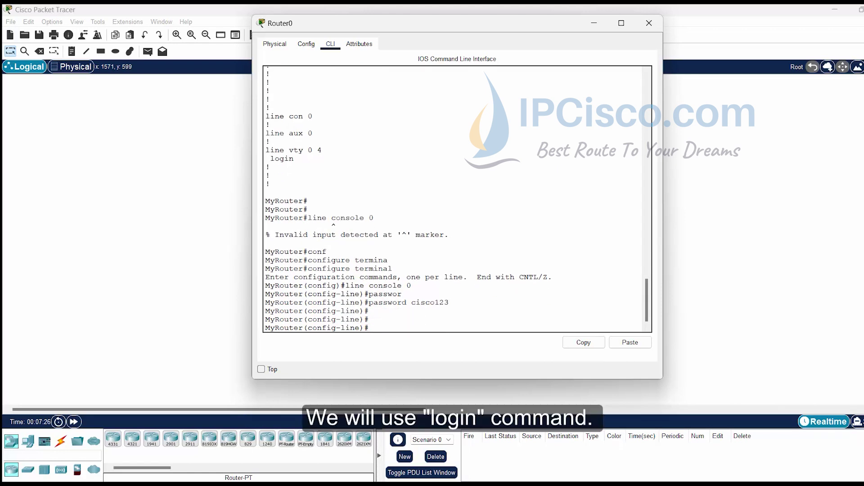
pyautogui.write('lo')
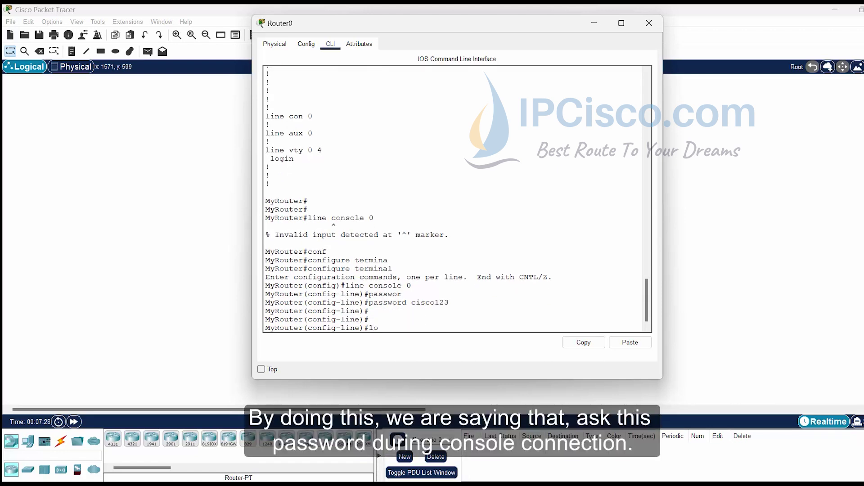
pyautogui.write('gin')
pyautogui.press('Return')
pyautogui.press('Return')
pyautogui.press('Return')
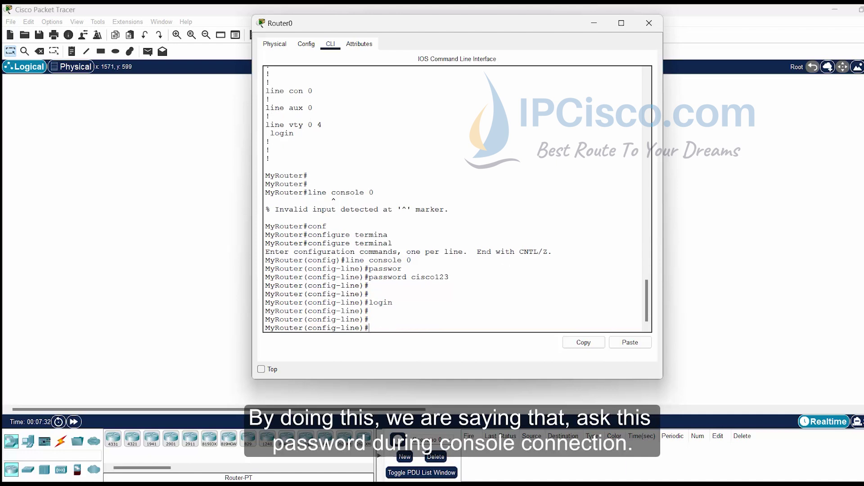
# Step: Set the console line's history size to 10 after checking the allowed range
pyautogui.write('histroy')
pyautogui.press('BackSpace')
pyautogui.press('BackSpace')
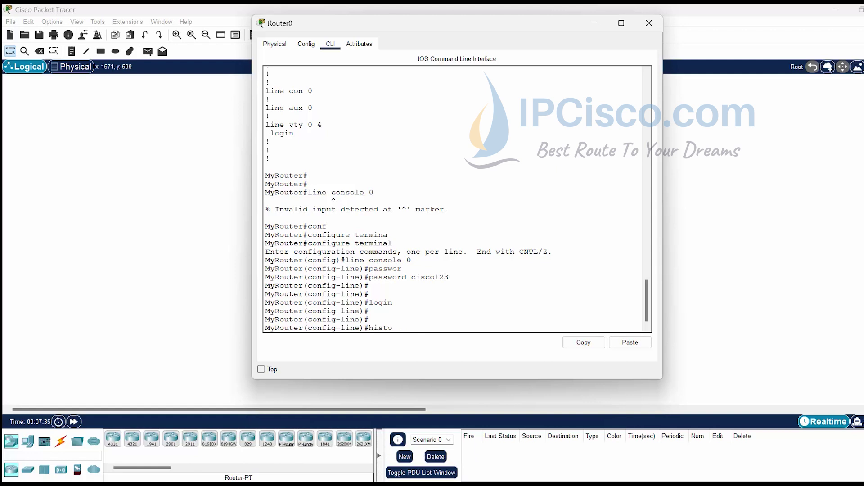
pyautogui.write('ory sizer')
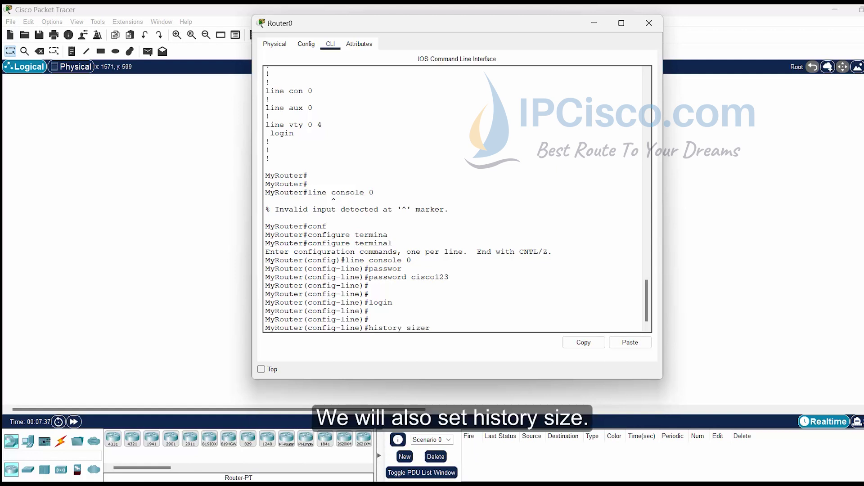
pyautogui.press('BackSpace')
pyautogui.press('BackSpace')
pyautogui.write('?')
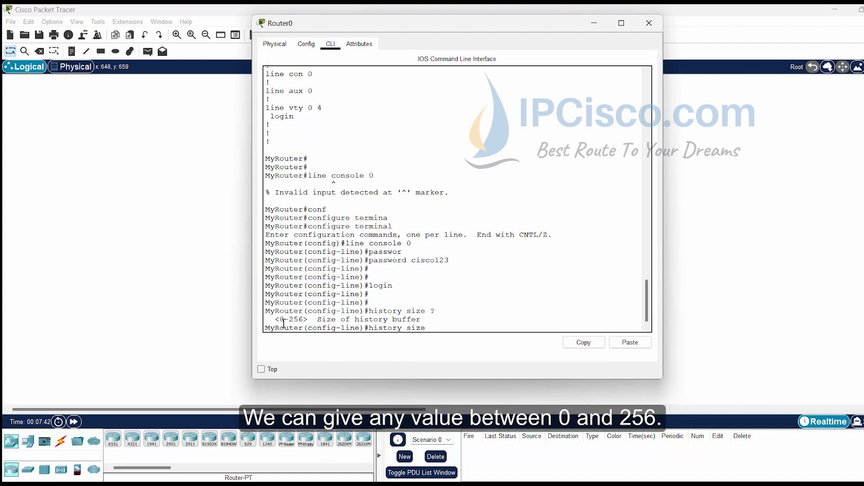
pyautogui.moveTo(279, 320); pyautogui.dragTo(302, 321)
pyautogui.click(446, 327)
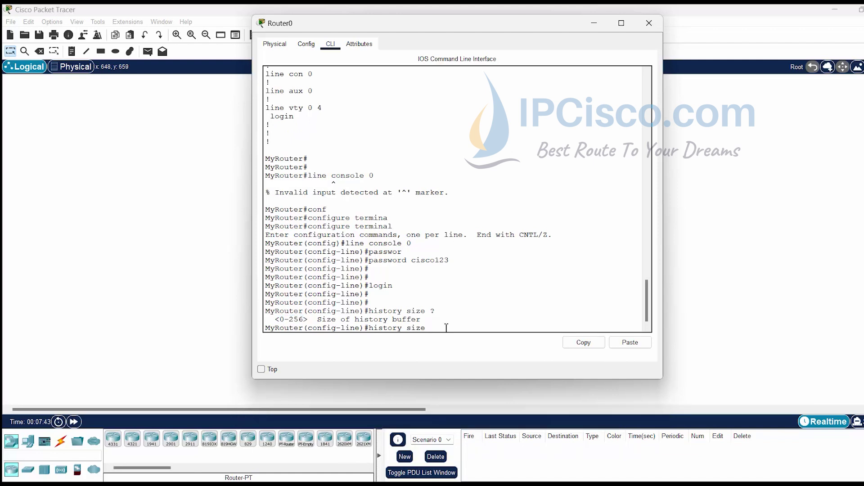
pyautogui.write('10')
pyautogui.press('Return')
# Step: Enable logging synchronous on console line 0
pyautogui.write('ii')
pyautogui.press('Return')
pyautogui.press('Return')
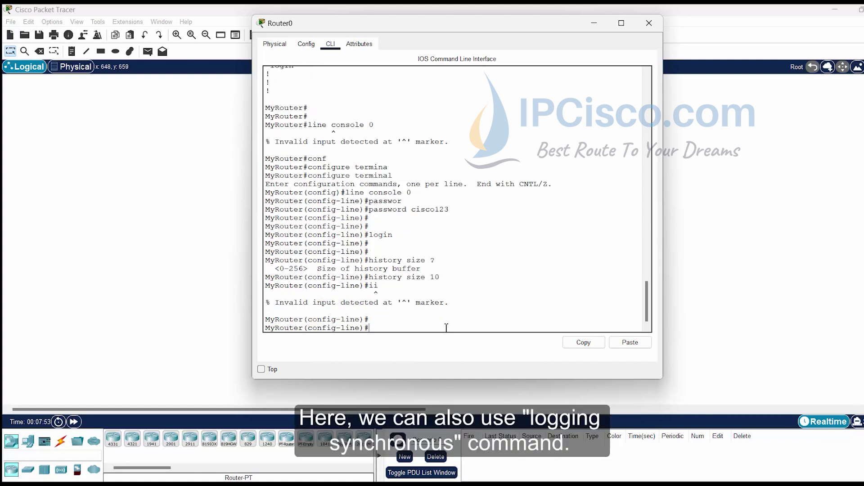
pyautogui.write('loggin')
pyautogui.press('Tab')
pyautogui.write('sy')
pyautogui.press('Tab')
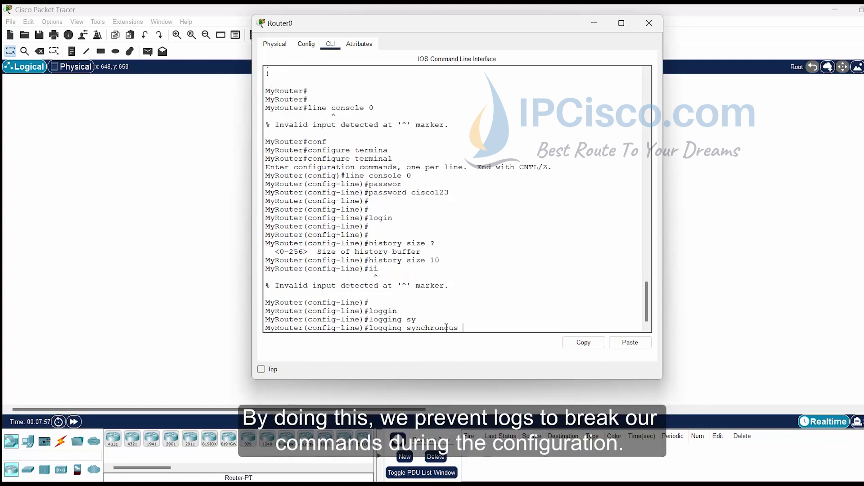
pyautogui.press('Return')
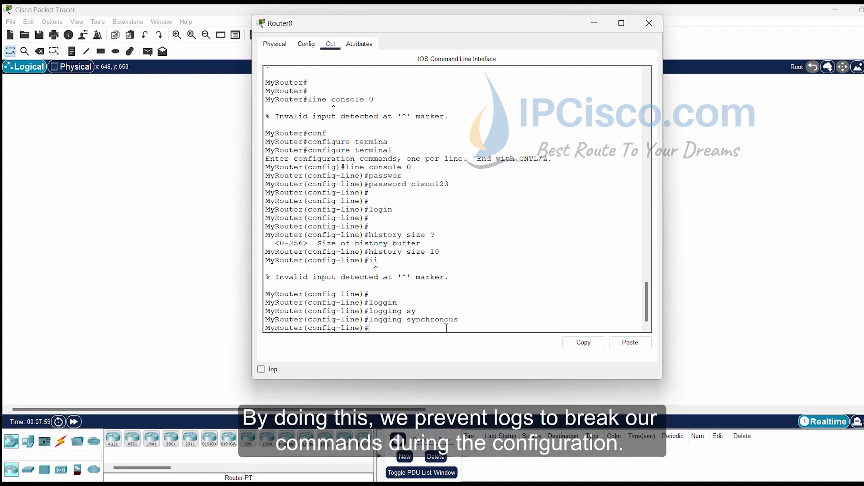
pyautogui.press('Return')
pyautogui.press('Return')
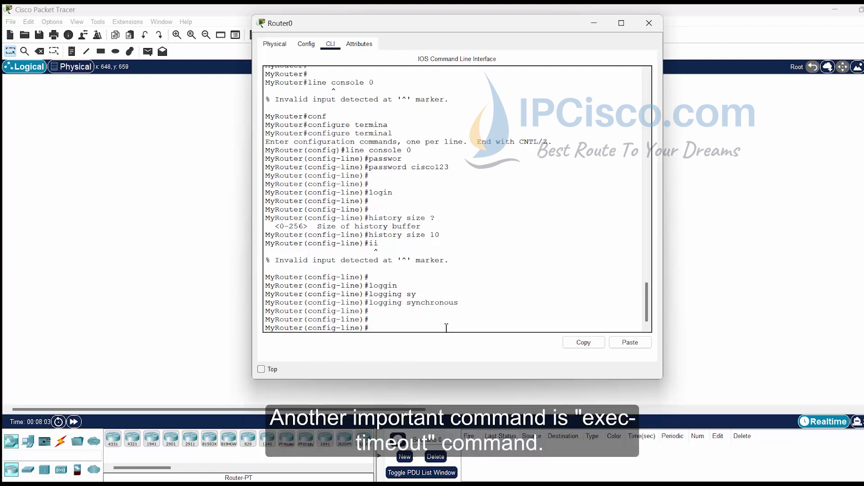
# Step: Set exec-timeout 0 0 on console line 0 so the session never times out
pyautogui.write('exec-time')
pyautogui.press('Tab')
pyautogui.write('?')
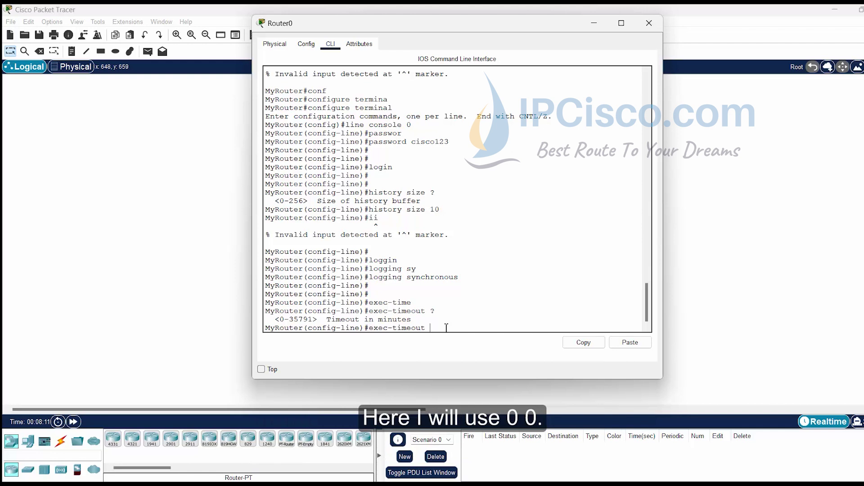
pyautogui.write('0 0')
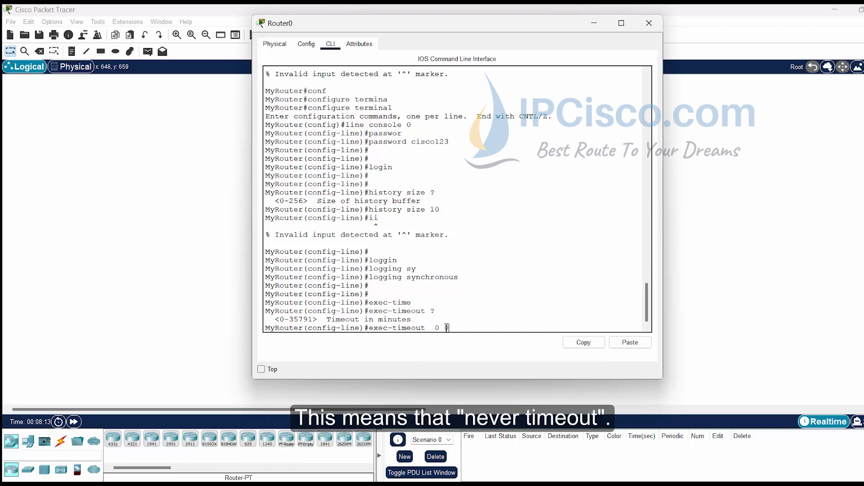
pyautogui.press('BackSpace')
pyautogui.press('BackSpace')
pyautogui.press('BackSpace')
pyautogui.press('BackSpace')
pyautogui.write('0 0')
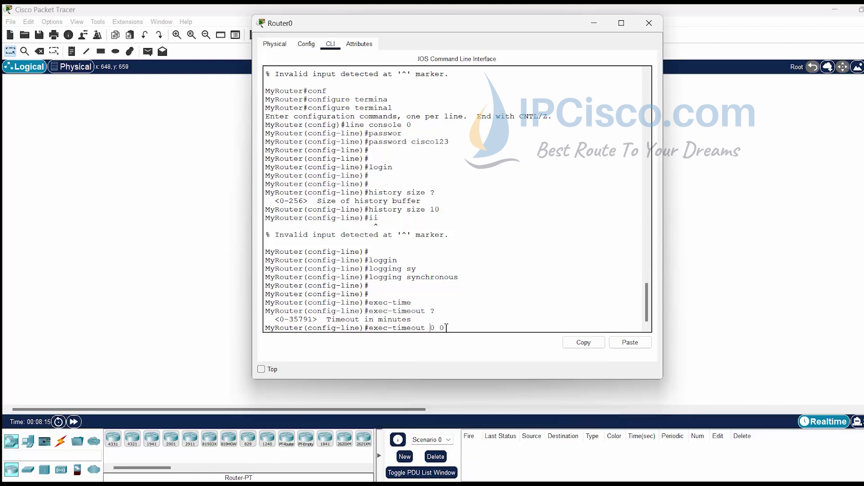
pyautogui.press('Return')
pyautogui.press('Return')
pyautogui.press('Return')
pyautogui.press('Return')
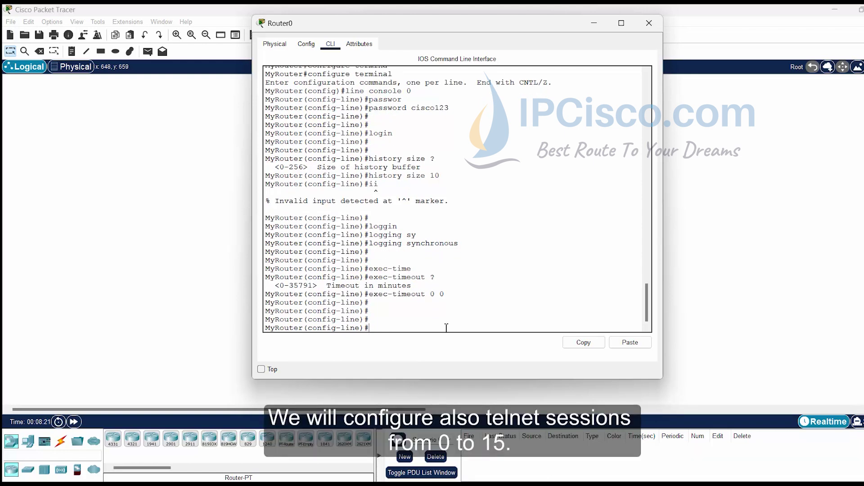
# Step: Leave the console line, enter line vty 0 15, and give it a password
pyautogui.write('exit')
pyautogui.press('Return')
pyautogui.write('line')
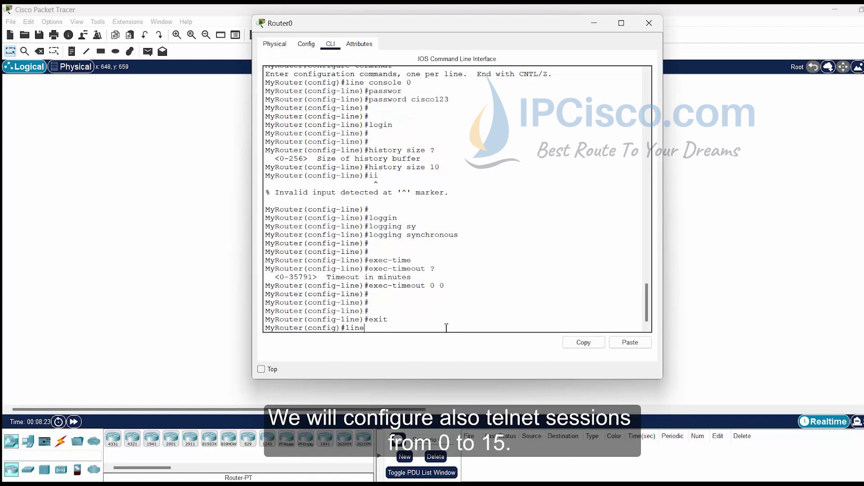
pyautogui.write(' vty 0')
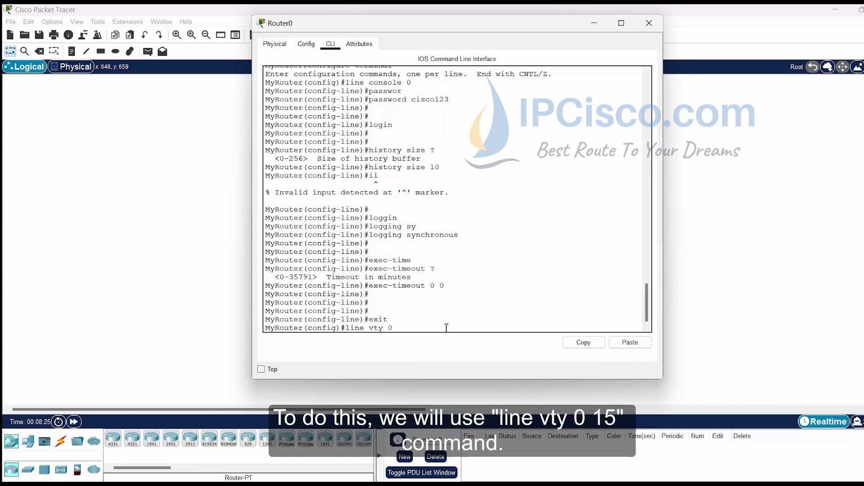
pyautogui.write(' 15')
pyautogui.press('Return')
pyautogui.write('pass')
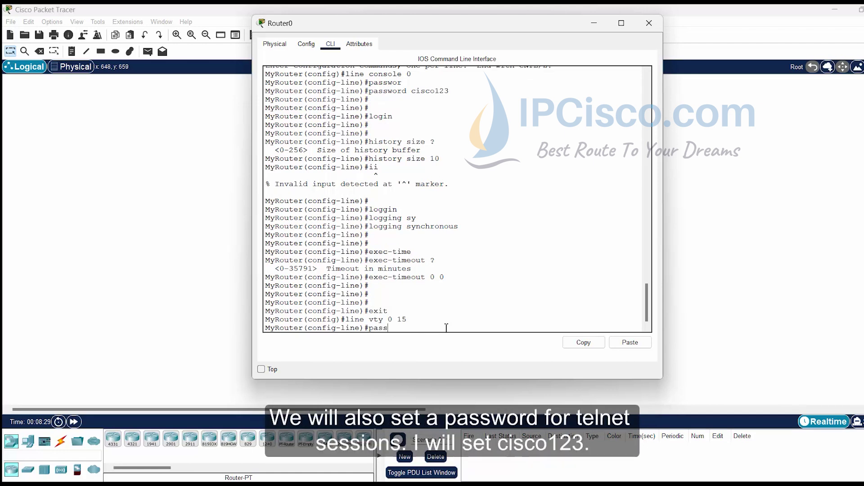
pyautogui.write('word cisco123')
pyautogui.press('Return')
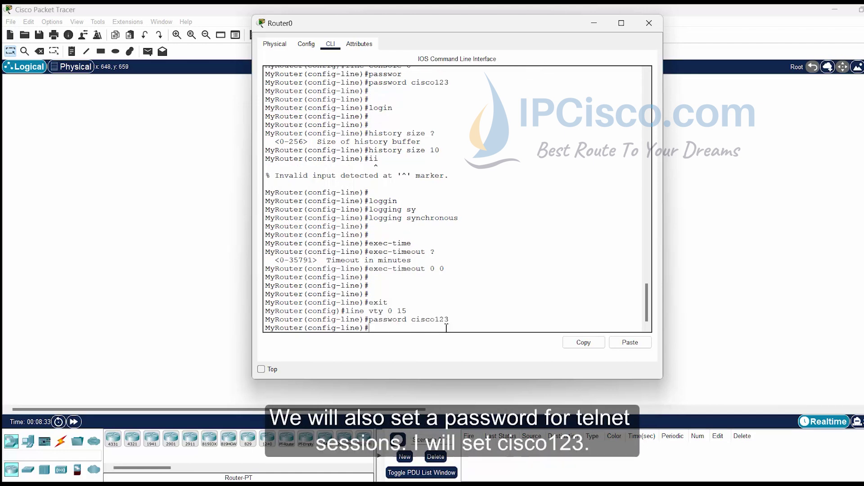
# Step: Require login on vty lines 0 15 and return to global configuration
pyautogui.write('login')
pyautogui.press('Return')
pyautogui.press('Return')
pyautogui.press('Return')
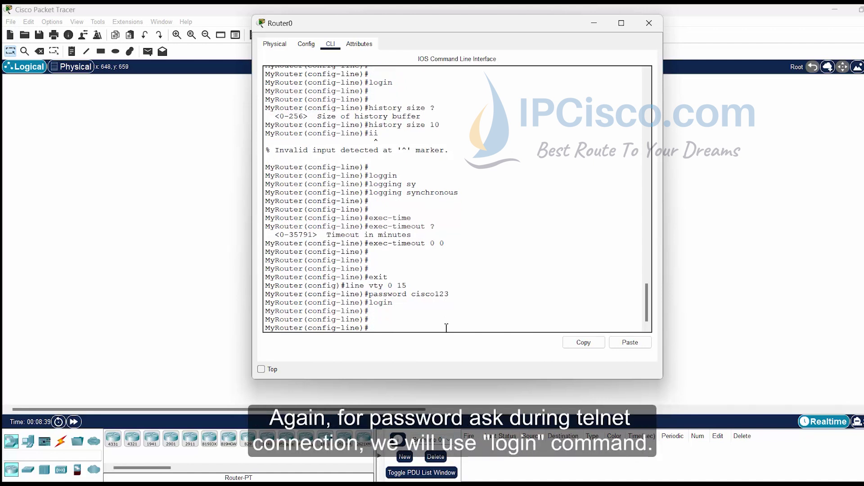
pyautogui.write('exit')
pyautogui.press('Return')
pyautogui.press('Return')
pyautogui.press('Return')
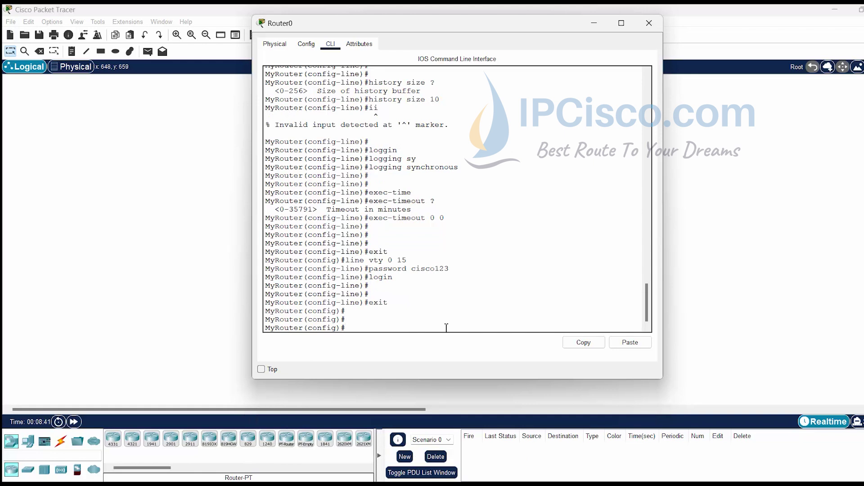
pyautogui.write('interface')
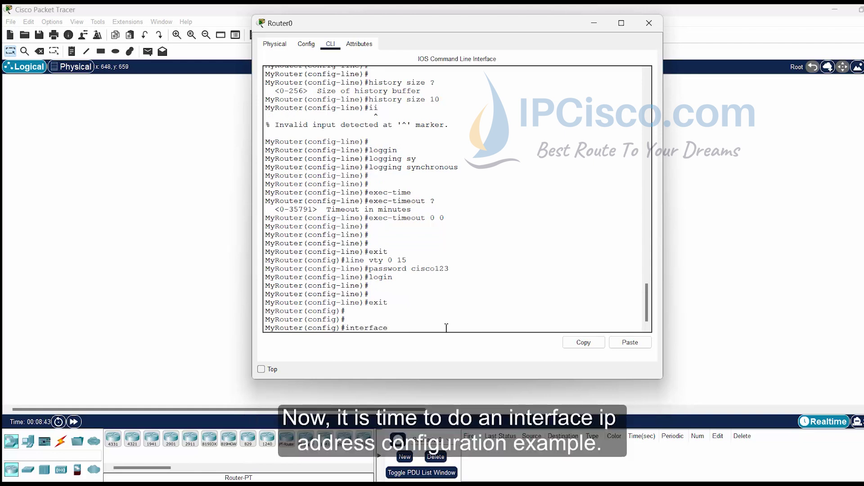
pyautogui.write(' gigabit')
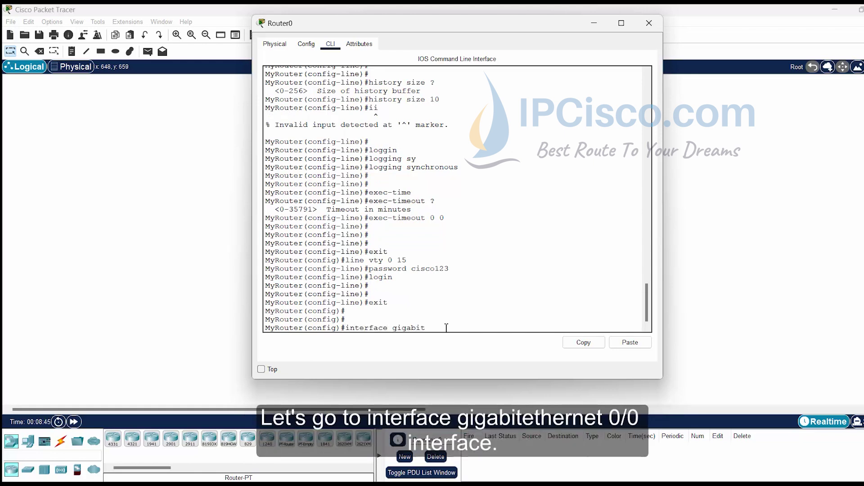
pyautogui.write('ethernet 0/0')
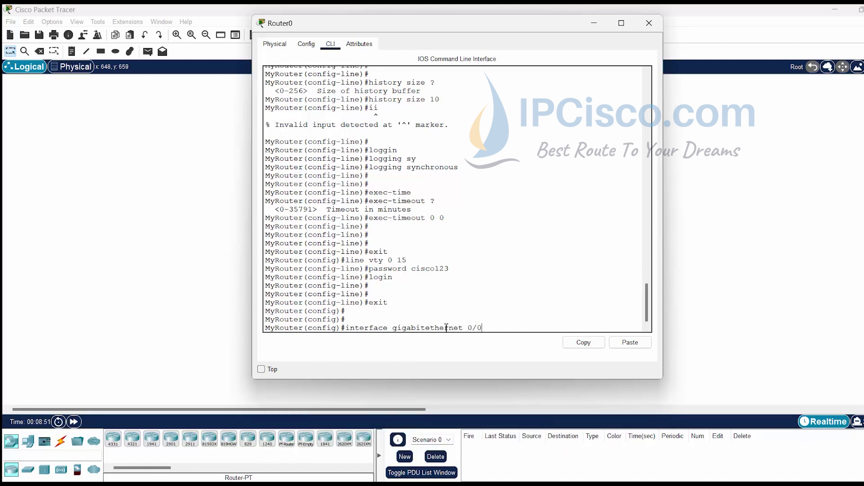
# Step: Try interface GigabitEthernet 0/0, which is rejected as invalid, then return to privileged mode
pyautogui.press('Return')
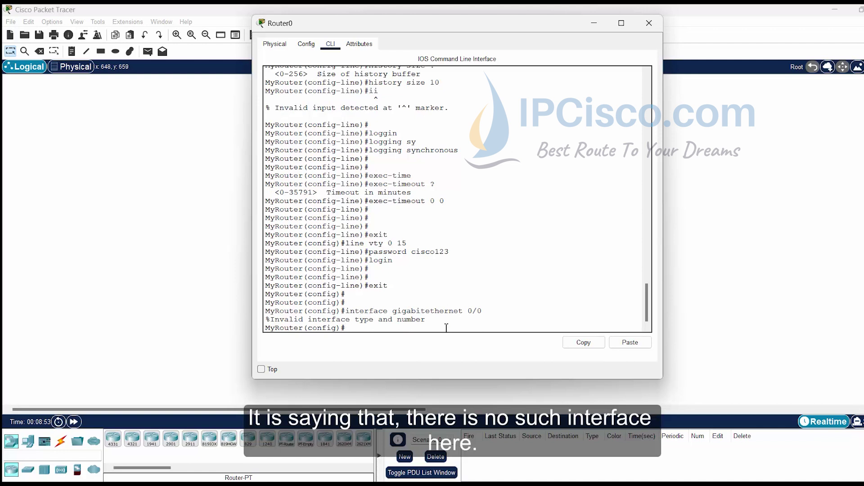
pyautogui.press('Up')
pyautogui.press('BackSpace')
pyautogui.press('BackSpace')
pyautogui.press('BackSpace')
pyautogui.press('BackSpace')
pyautogui.press('BackSpace')
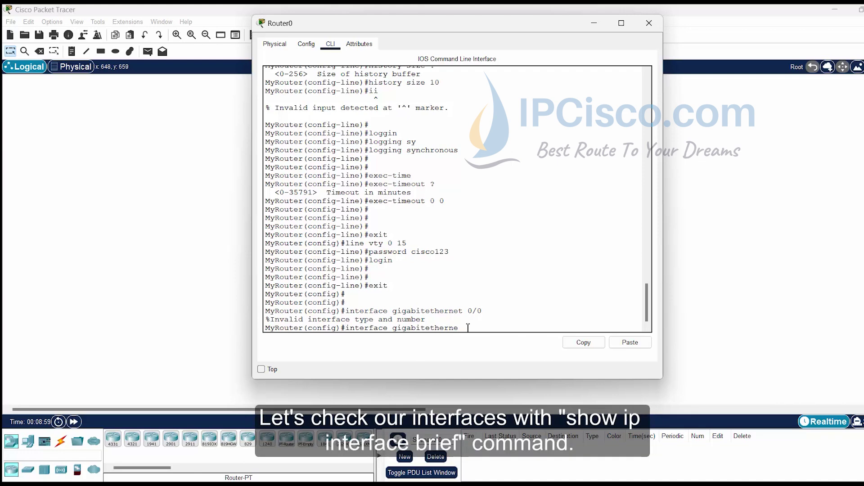
pyautogui.hotkey('ctrl', 'z')
pyautogui.write('show ip int br')
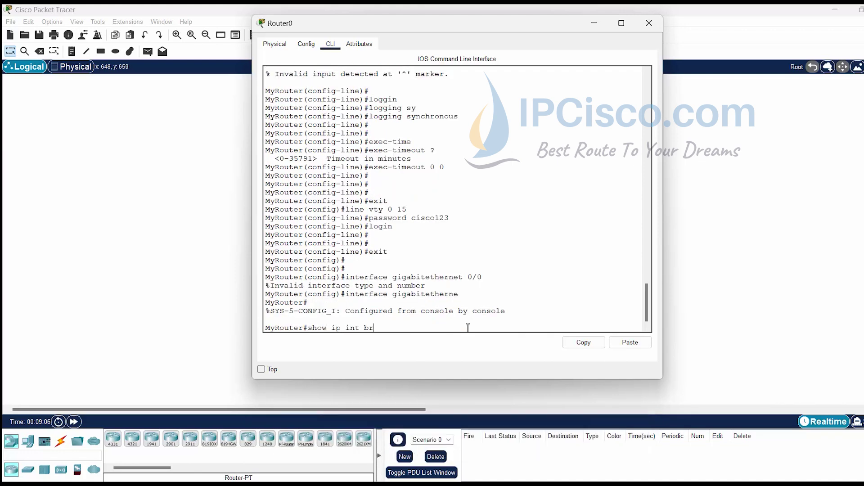
# Step: Run show ip int br, confirming FastEthernet0/0 exists, unassigned and administratively down
pyautogui.press('Return')
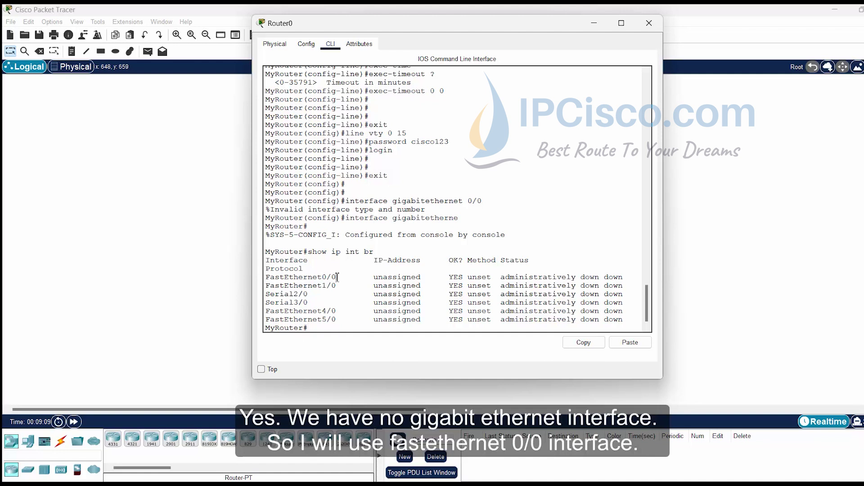
pyautogui.moveTo(338, 278); pyautogui.dragTo(302, 277)
pyautogui.write('configure termin')
pyautogui.press('Tab')
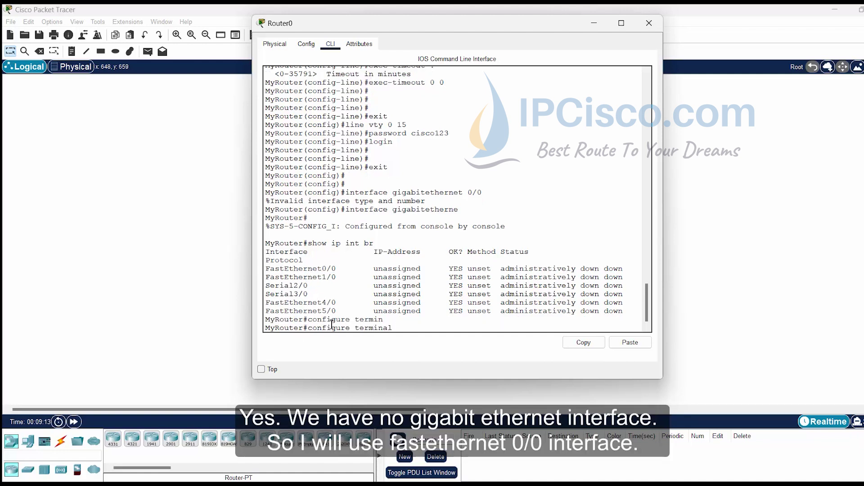
# Step: From global configuration, select interface FastEthernet0/0 and bring it up with no shutdown
pyautogui.press('Return')
pyautogui.write('inter')
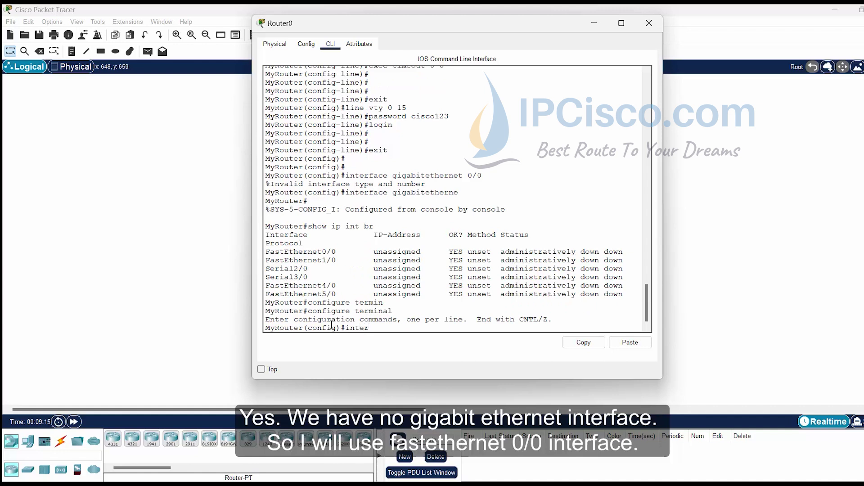
pyautogui.write('face fa')
pyautogui.press('Tab')
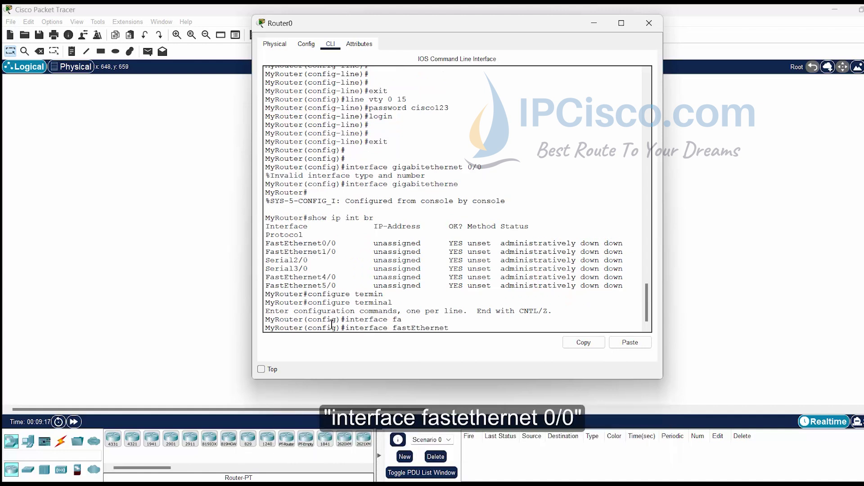
pyautogui.write('0/0')
pyautogui.press('Return')
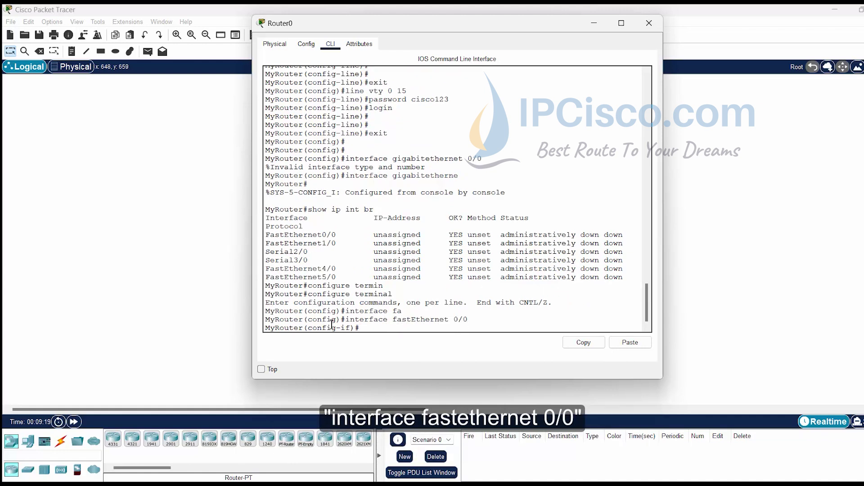
pyautogui.write('no shutdown')
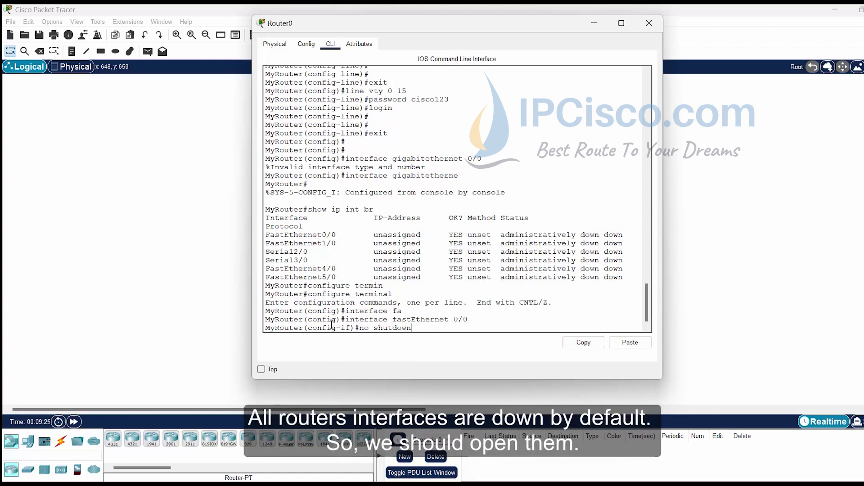
pyautogui.press('Return')
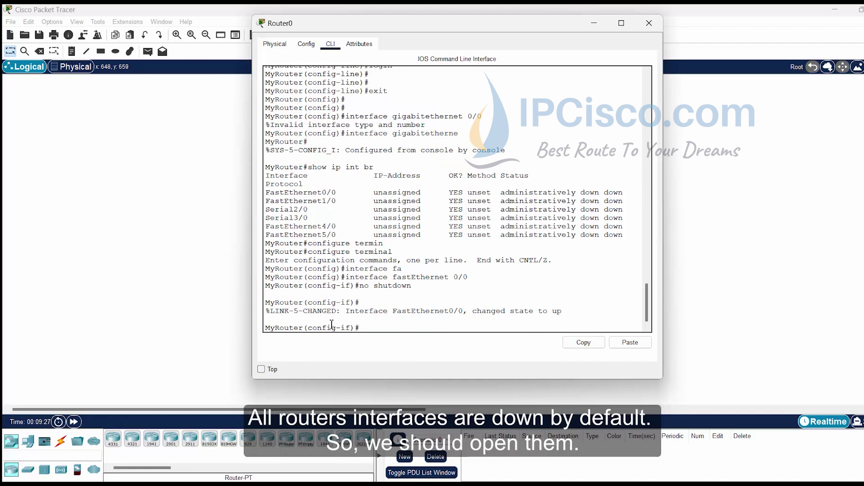
pyautogui.press('Return')
# Step: Assign 10.0.0.1 255.255.255.0 to FastEthernet0/0, then exit to global configuration
pyautogui.write('ip address')
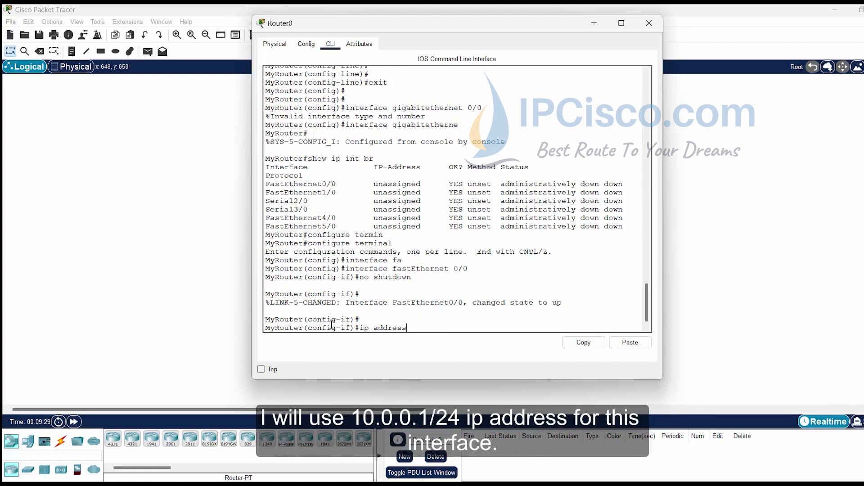
pyautogui.write(' 10.0.0.1 255.255.255.0')
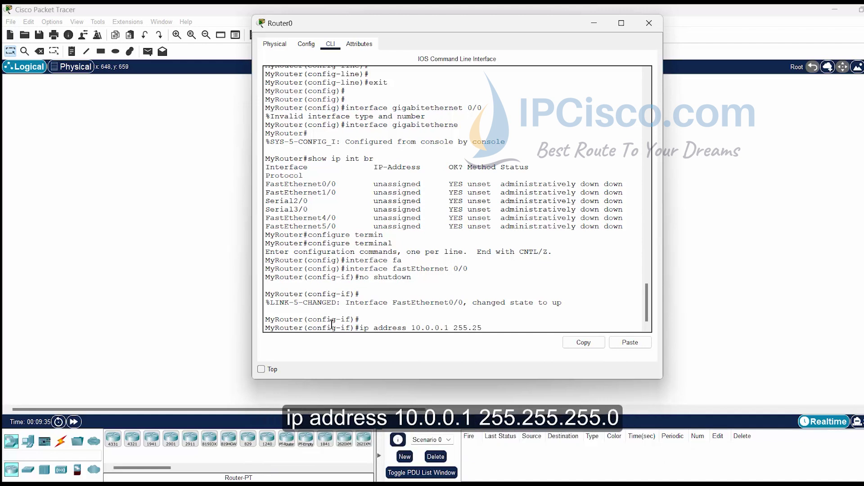
pyautogui.press('Return')
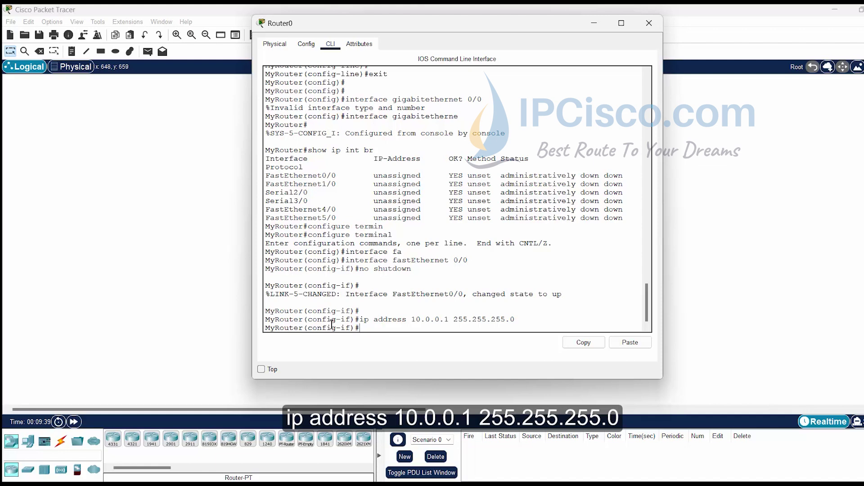
pyautogui.press('Return')
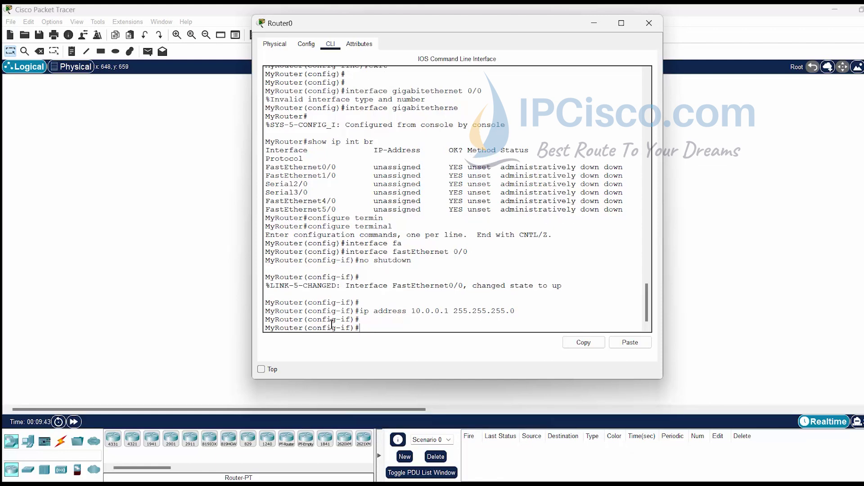
pyautogui.write('exit')
pyautogui.press('Return')
pyautogui.press('Return')
pyautogui.press('Return')
pyautogui.press('Return')
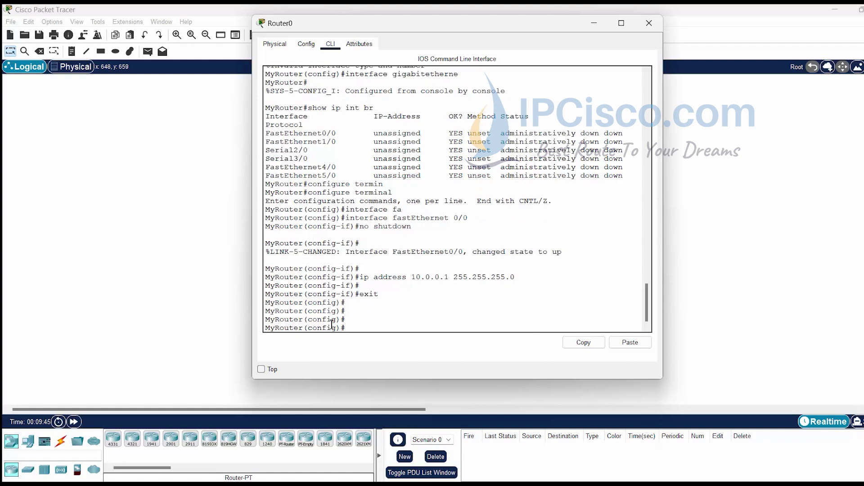
# Step: Create the banner motd 'Merhaba! Hello! Bonjour! Hola! Namaste!' using d as the delimiter
pyautogui.write('banner modt')
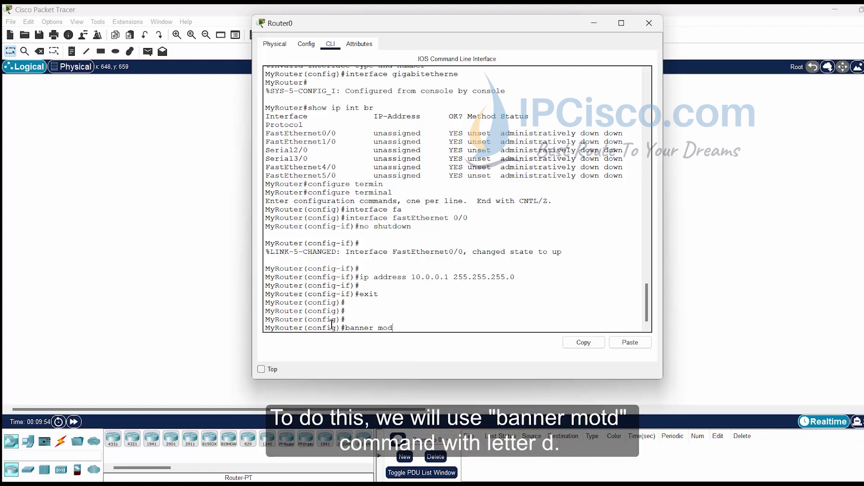
pyautogui.press('BackSpace')
pyautogui.press('BackSpace')
pyautogui.write('t')
pyautogui.press('BackSpace')
pyautogui.press('BackSpace')
pyautogui.write('d d')
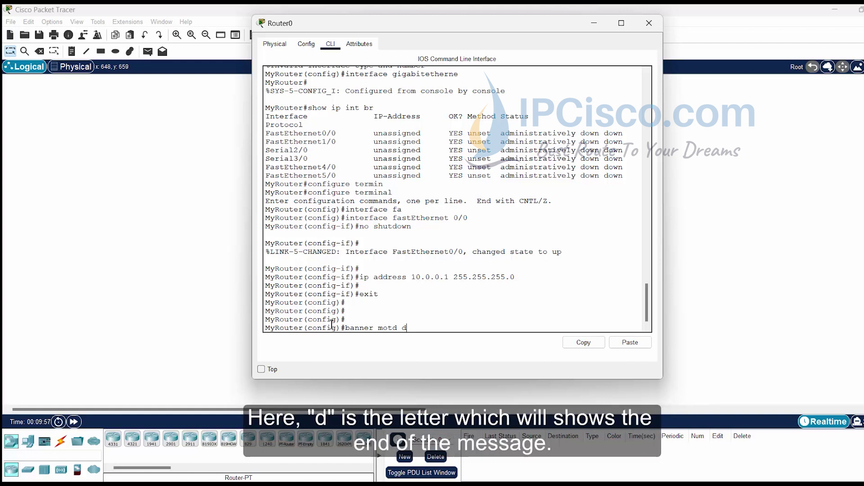
pyautogui.press('Return')
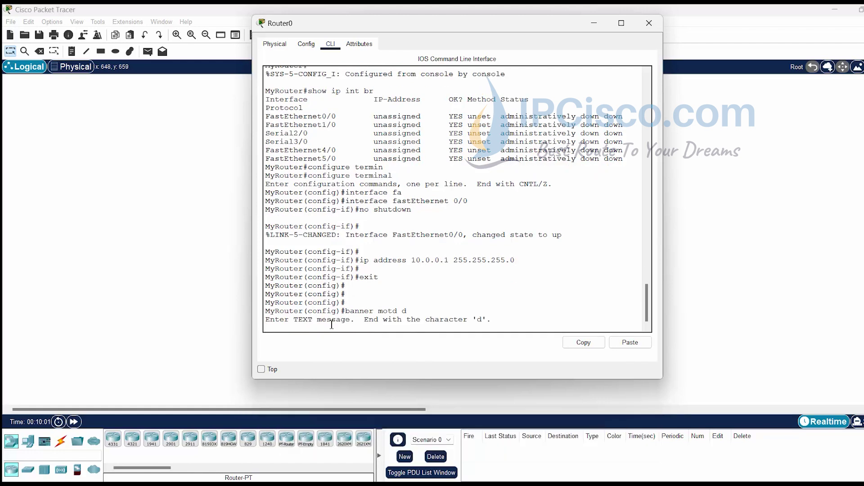
pyautogui.write('MErhb')
pyautogui.press('BackSpace')
pyautogui.press('BackSpace')
pyautogui.write('erhaba! ')
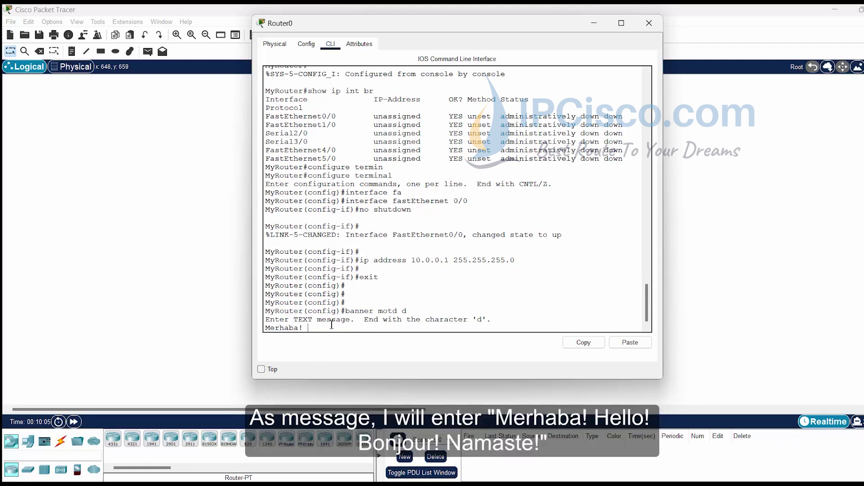
pyautogui.write('Hello! Bonjou')
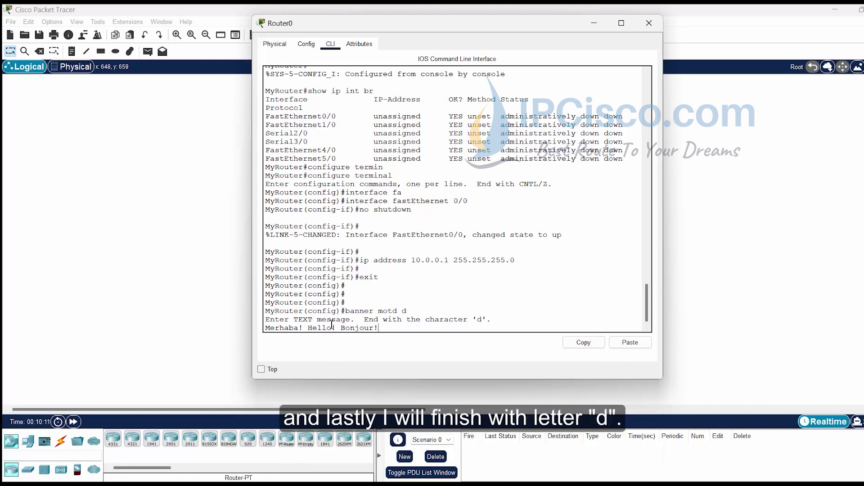
pyautogui.write('r! Hola! Namaste!')
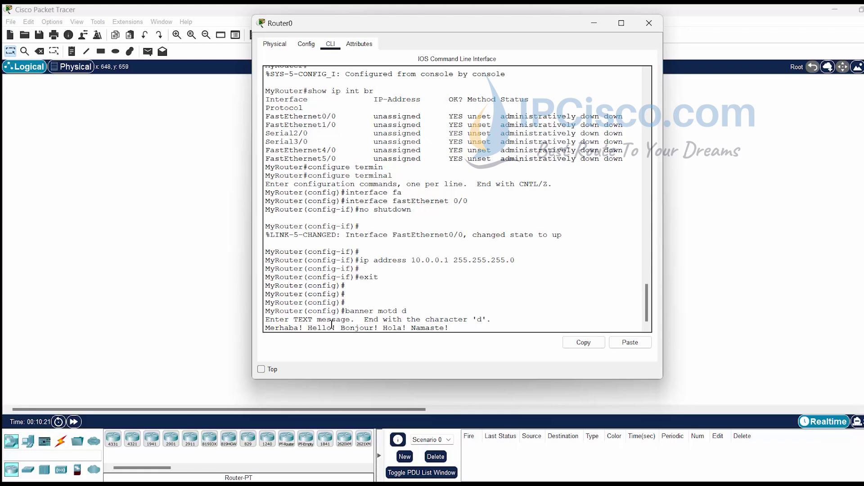
pyautogui.write('d')
pyautogui.press('Return')
pyautogui.press('Return')
pyautogui.press('Return')
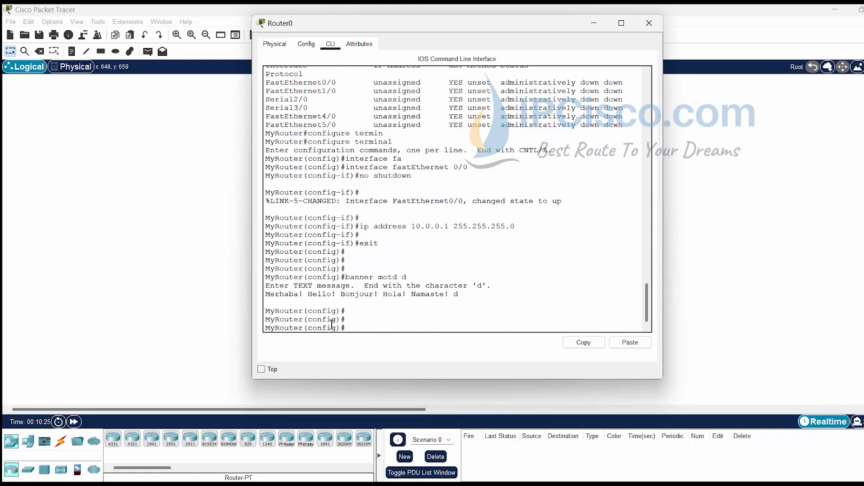
# Step: Exit configuration mode and save the configuration with wr
pyautogui.write('exit')
pyautogui.press('Return')
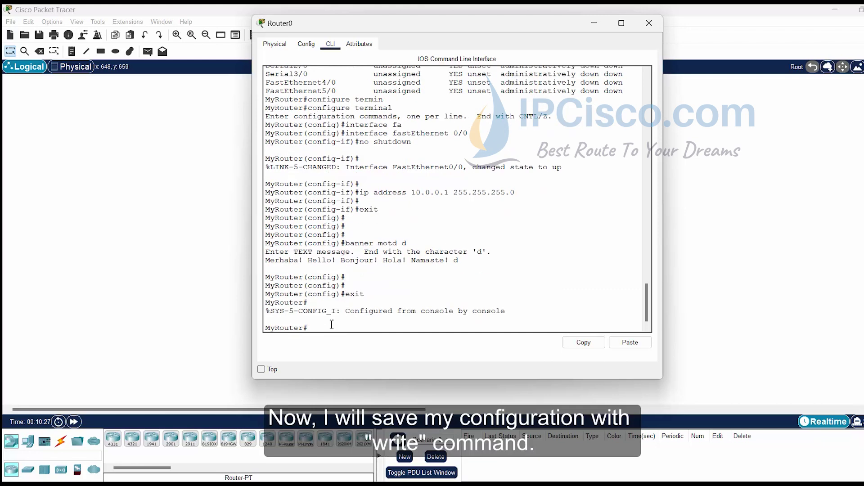
pyautogui.press('Return')
pyautogui.press('Return')
pyautogui.write('wr')
pyautogui.press('Return')
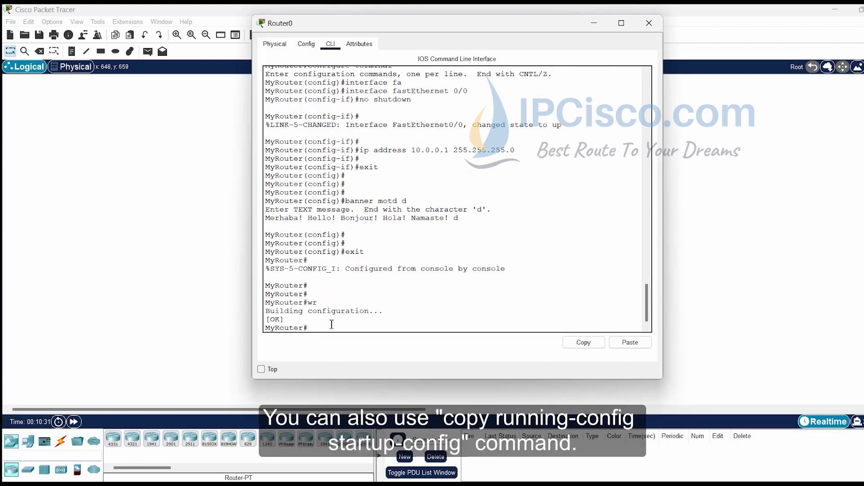
pyautogui.press('Return')
pyautogui.press('Return')
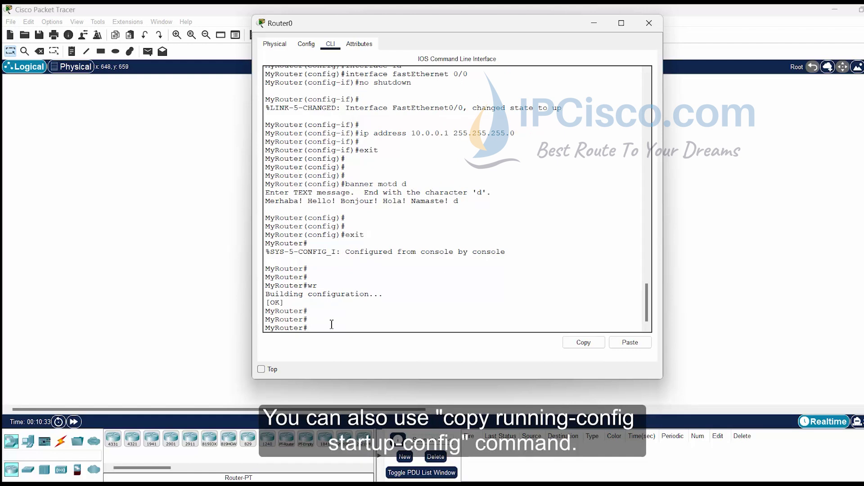
# Step: Copy running-config to startup-config, accepting the default destination filename
pyautogui.write('copy runn')
pyautogui.press('Tab')
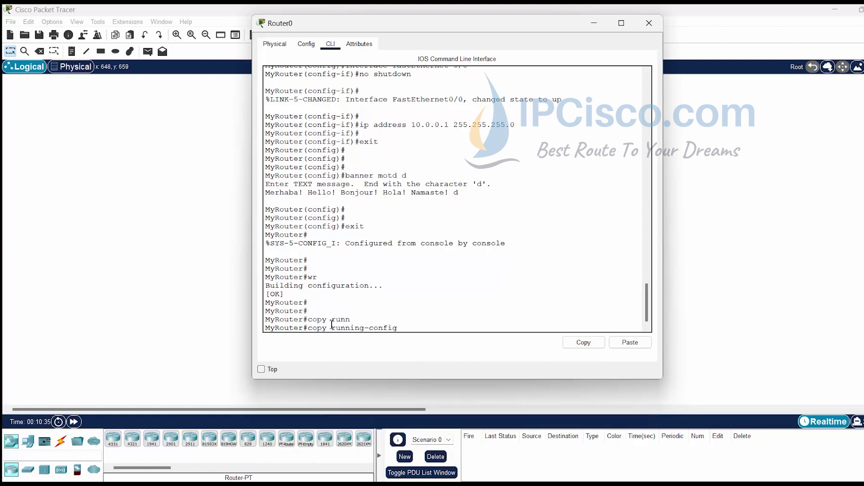
pyautogui.write('start')
pyautogui.press('Tab')
pyautogui.press('Return')
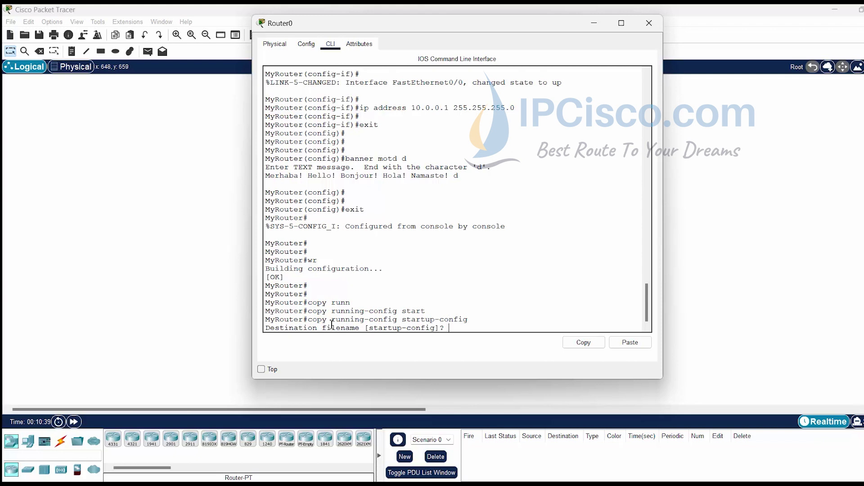
pyautogui.press('Return')
pyautogui.press('Return')
pyautogui.press('Return')
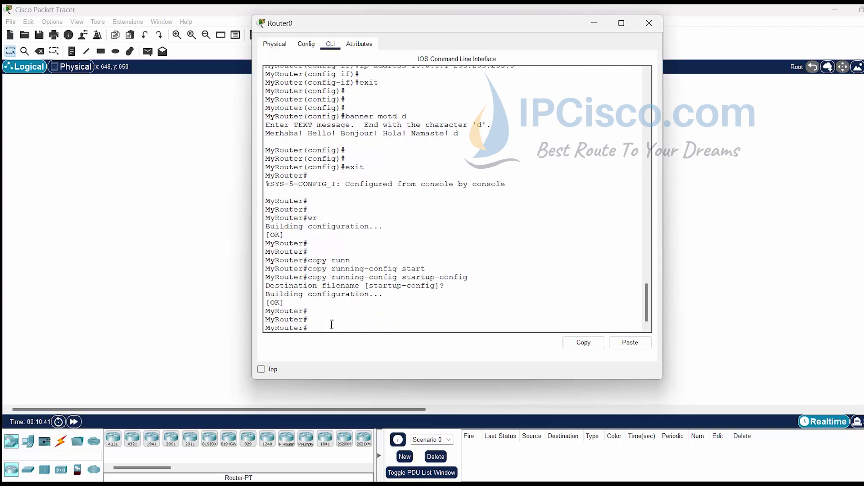
# Step: Display the router's configuration with show running-config, after a mistyped first attempt
pyautogui.write('shwo run')
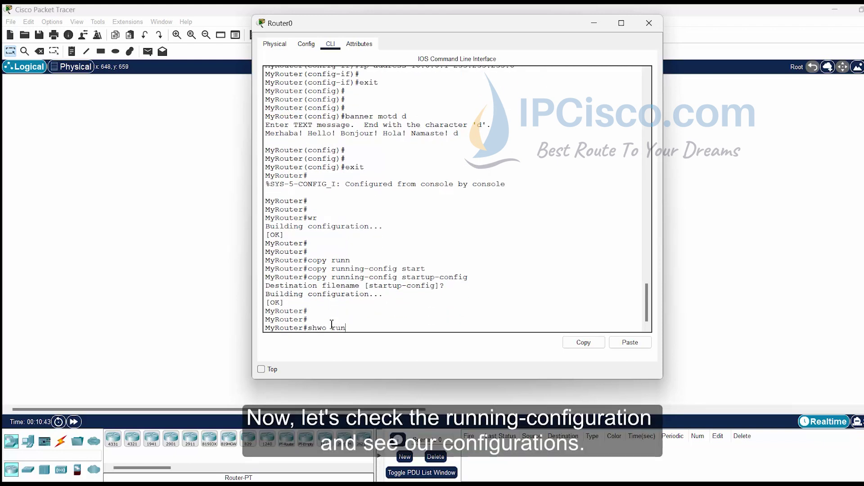
pyautogui.press('Tab')
pyautogui.press('Return')
pyautogui.write('show run')
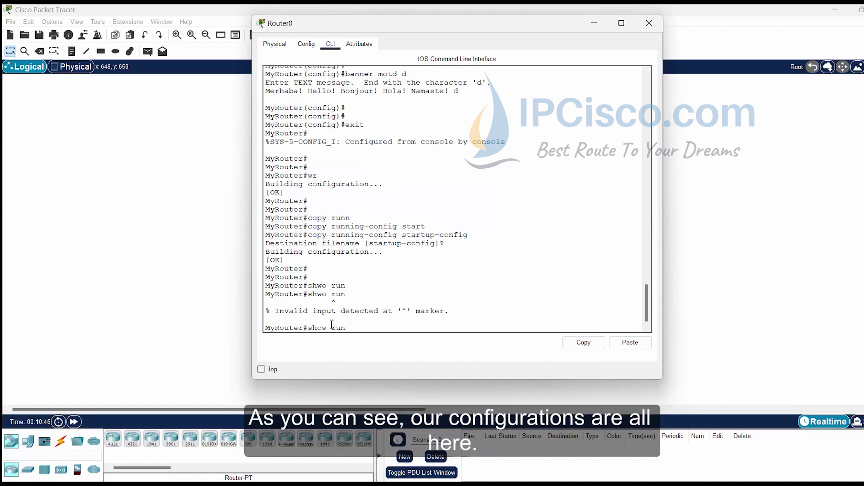
pyautogui.press('Tab')
pyautogui.press('Return')
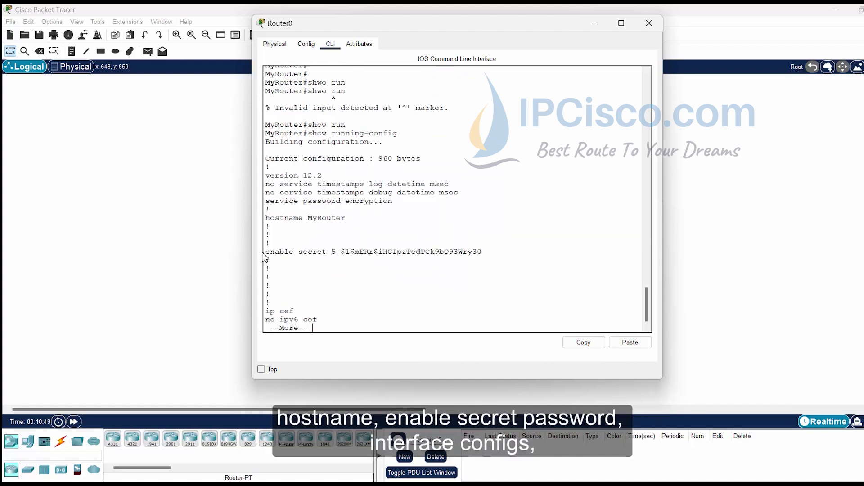
# Step: Highlight the hostname MyRouter, enable secret and FastEthernet0/0 lines in the output
pyautogui.moveTo(273, 223); pyautogui.dragTo(349, 220)
pyautogui.moveTo(271, 251); pyautogui.dragTo(497, 258)
pyautogui.scroll(-7, 497, 258)
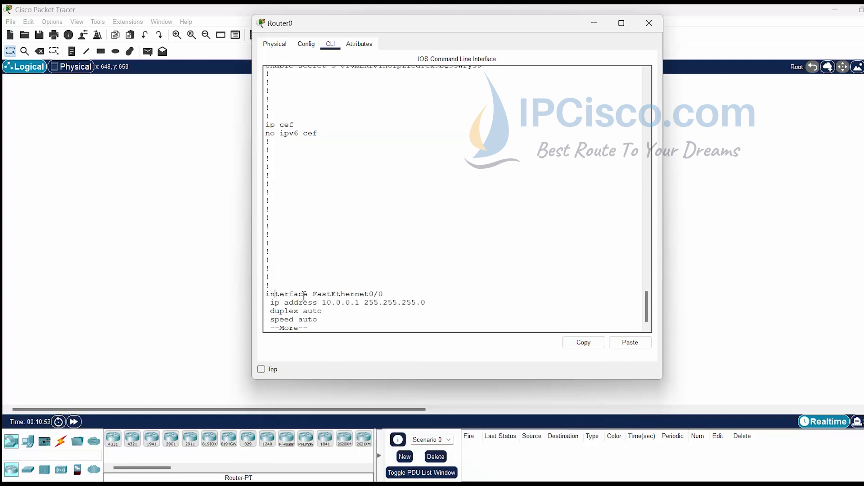
pyautogui.moveTo(275, 295); pyautogui.dragTo(394, 312)
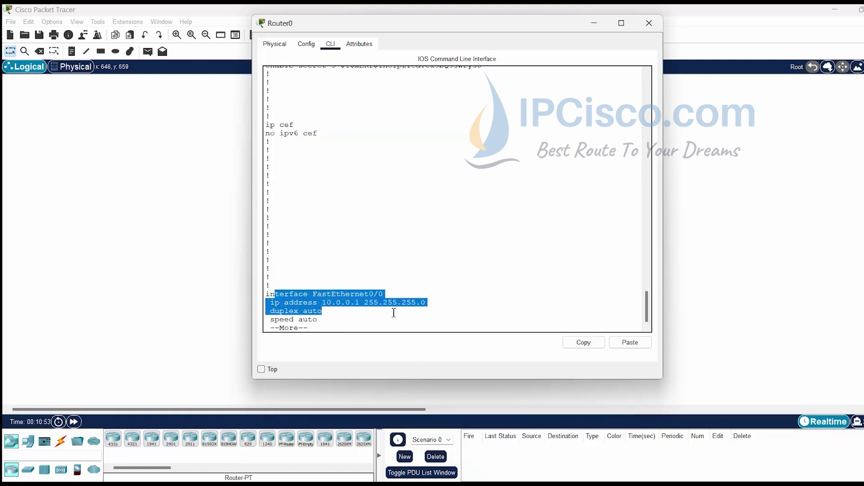
pyautogui.click(426, 305)
pyautogui.scroll(-8, 396, 297)
pyautogui.scroll(-8, 385, 293)
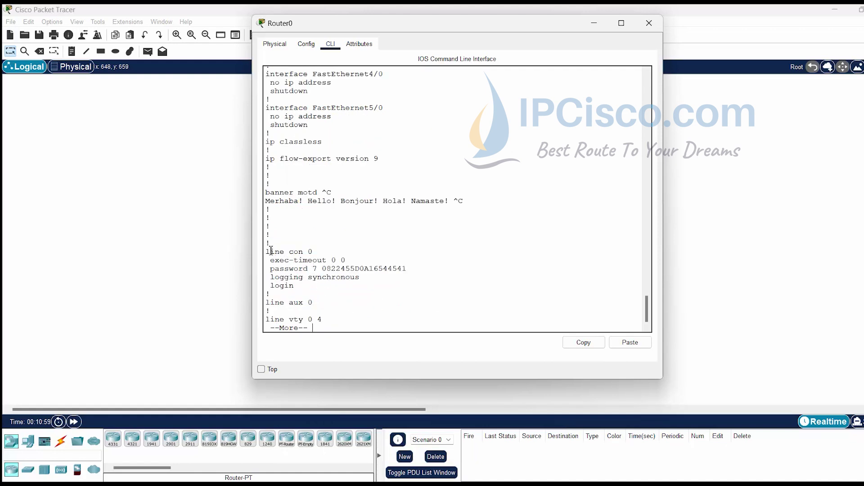
# Step: Highlight the banner motd, console line and vty line sections, paging past --More--
pyautogui.moveTo(266, 193); pyautogui.dragTo(466, 203)
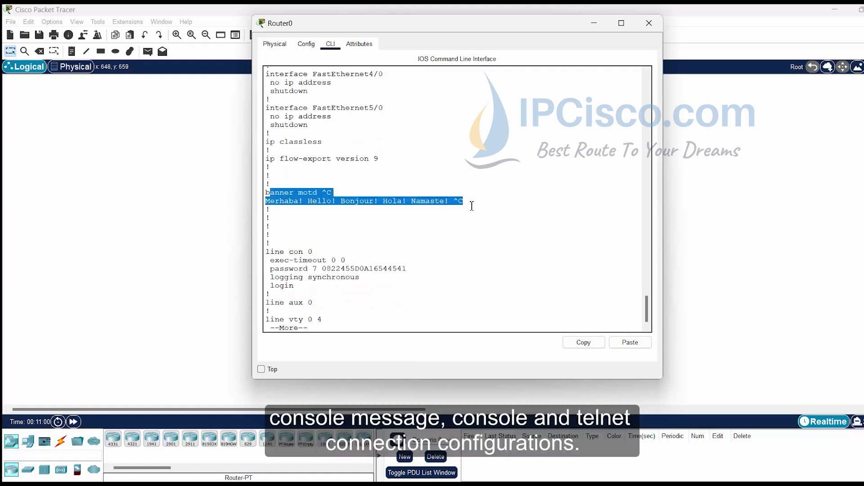
pyautogui.click(349, 276)
pyautogui.moveTo(275, 251); pyautogui.dragTo(391, 297)
pyautogui.press('space')
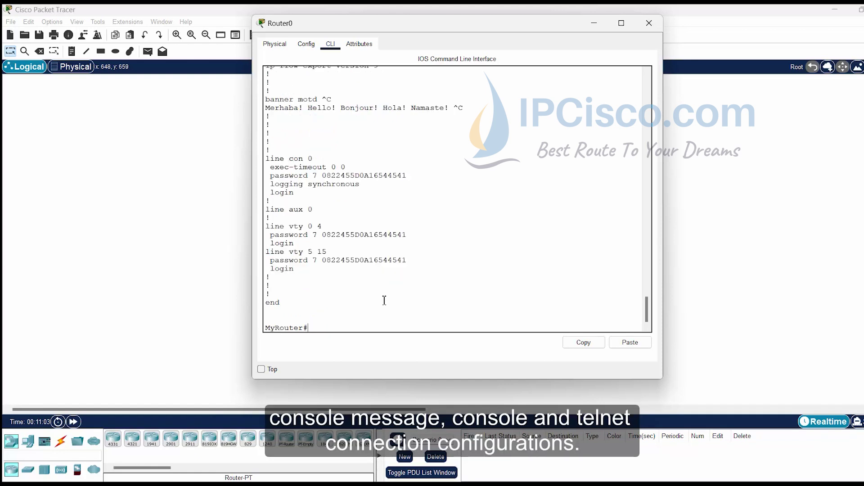
pyautogui.moveTo(267, 226); pyautogui.dragTo(437, 271)
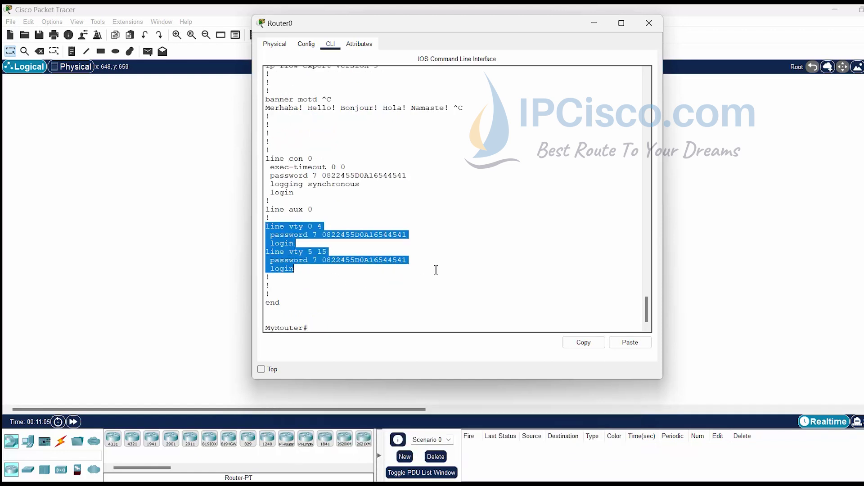
pyautogui.click(391, 307)
# Step: Log out of MyRouter and start a new session showing the Merhaba MOTD banner
pyautogui.press('Return')
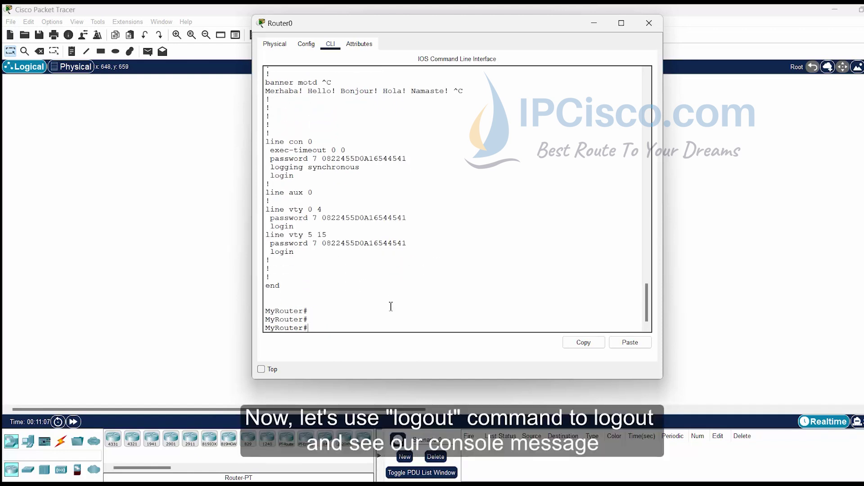
pyautogui.write('log')
pyautogui.press('Tab')
pyautogui.press('Return')
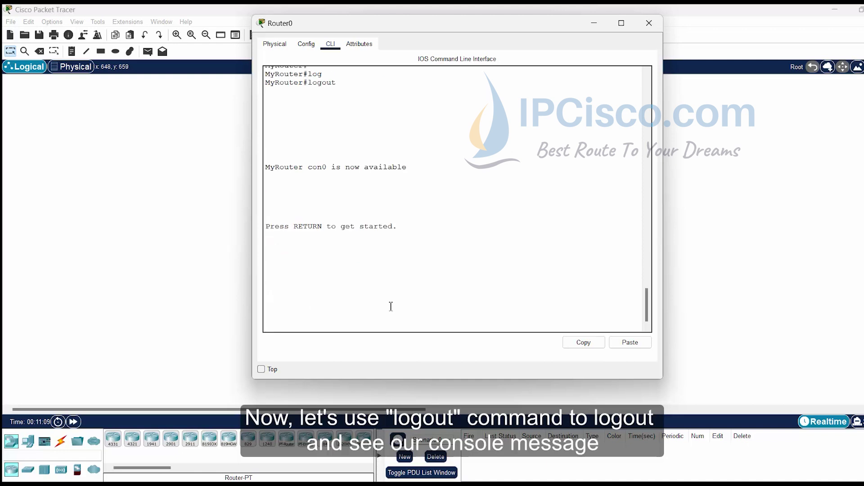
pyautogui.press('Return')
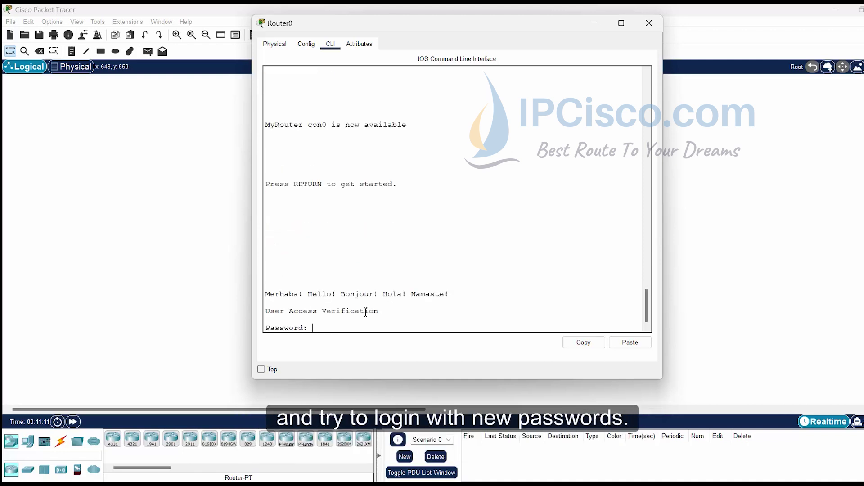
pyautogui.moveTo(265, 293); pyautogui.dragTo(461, 295)
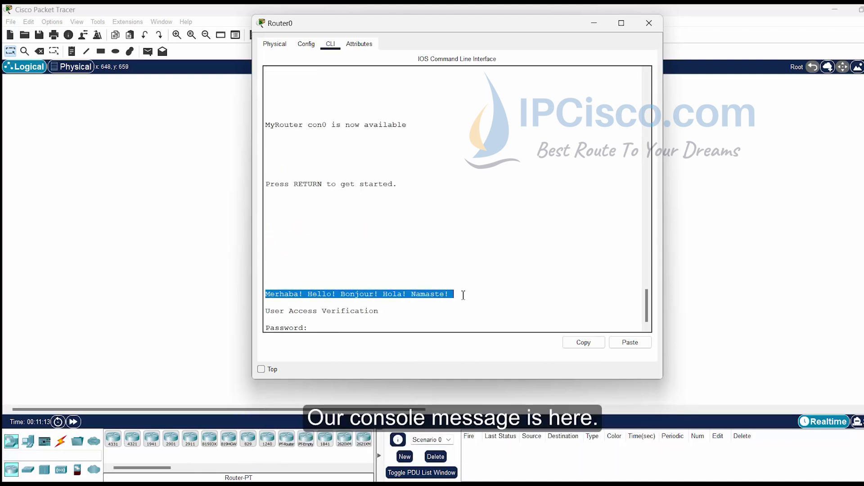
pyautogui.click(398, 323)
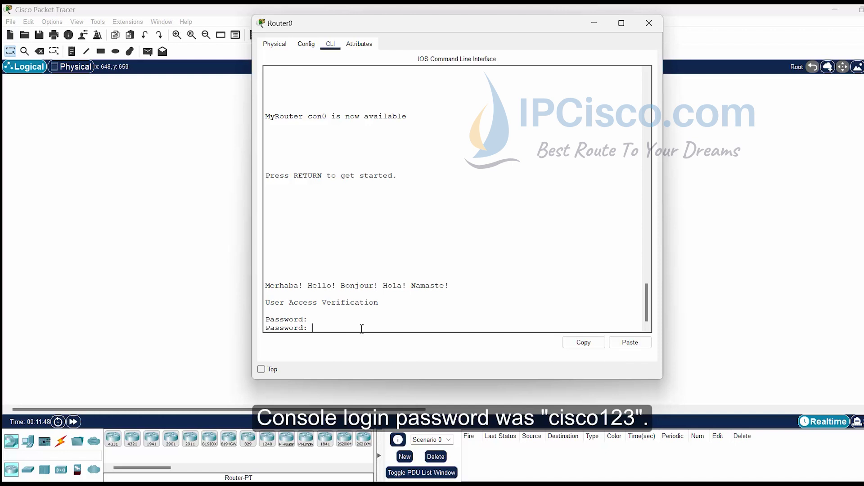
# Step: Log in with the console password, then reach privileged mode with the enable password
pyautogui.press('Return')
pyautogui.write('enab')
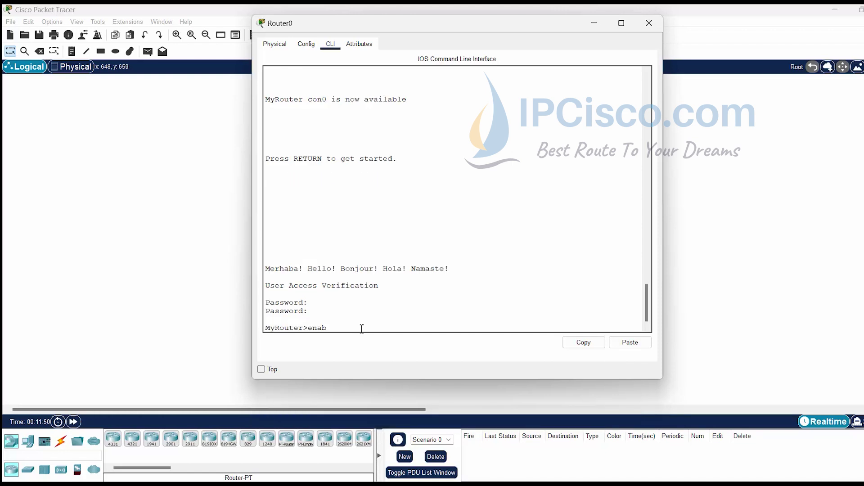
pyautogui.press('Tab')
pyautogui.press('Return')
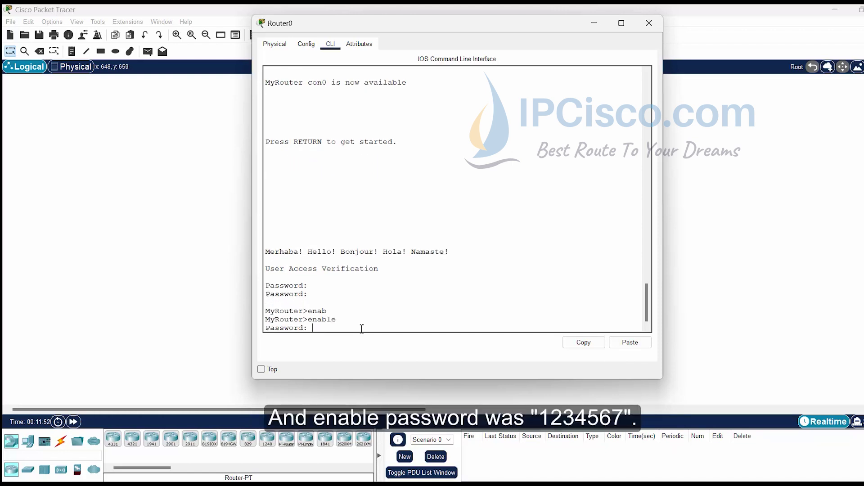
pyautogui.press('Return')
pyautogui.press('Return')
pyautogui.press('Return')
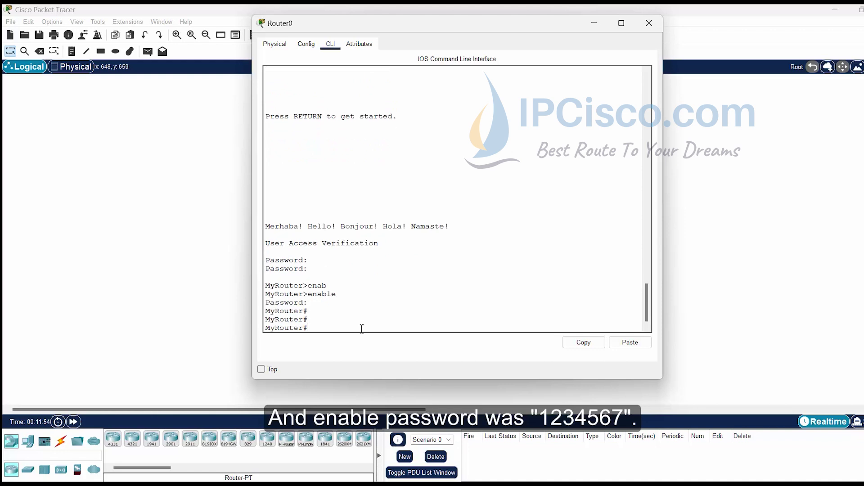
pyautogui.press('Return')
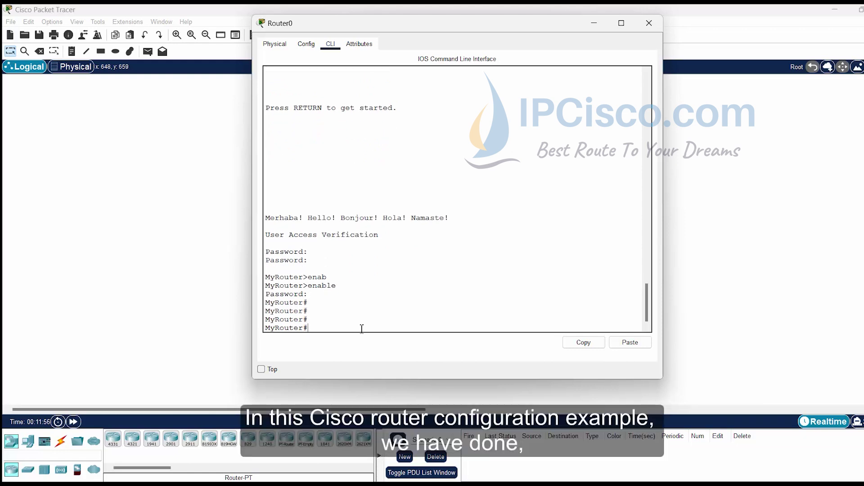